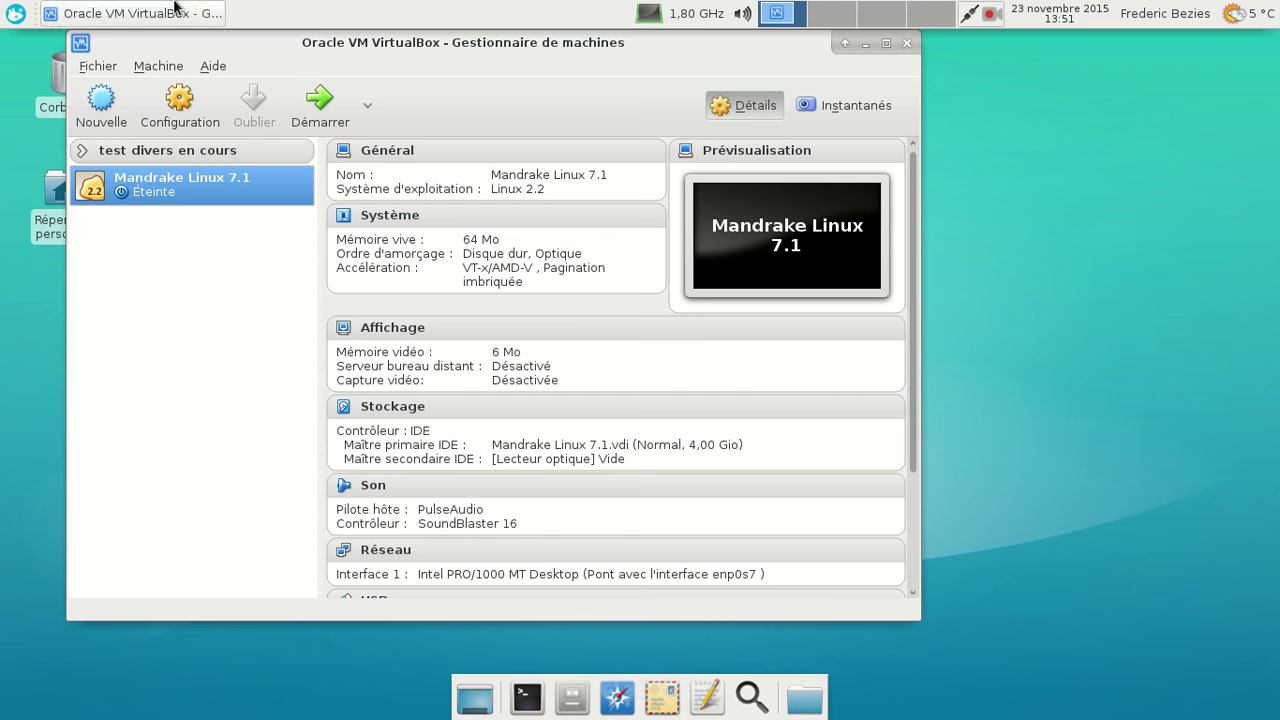
Launch GIMP from the Whisker menu search, then move its image window up and enlarge it
click(7, 15)
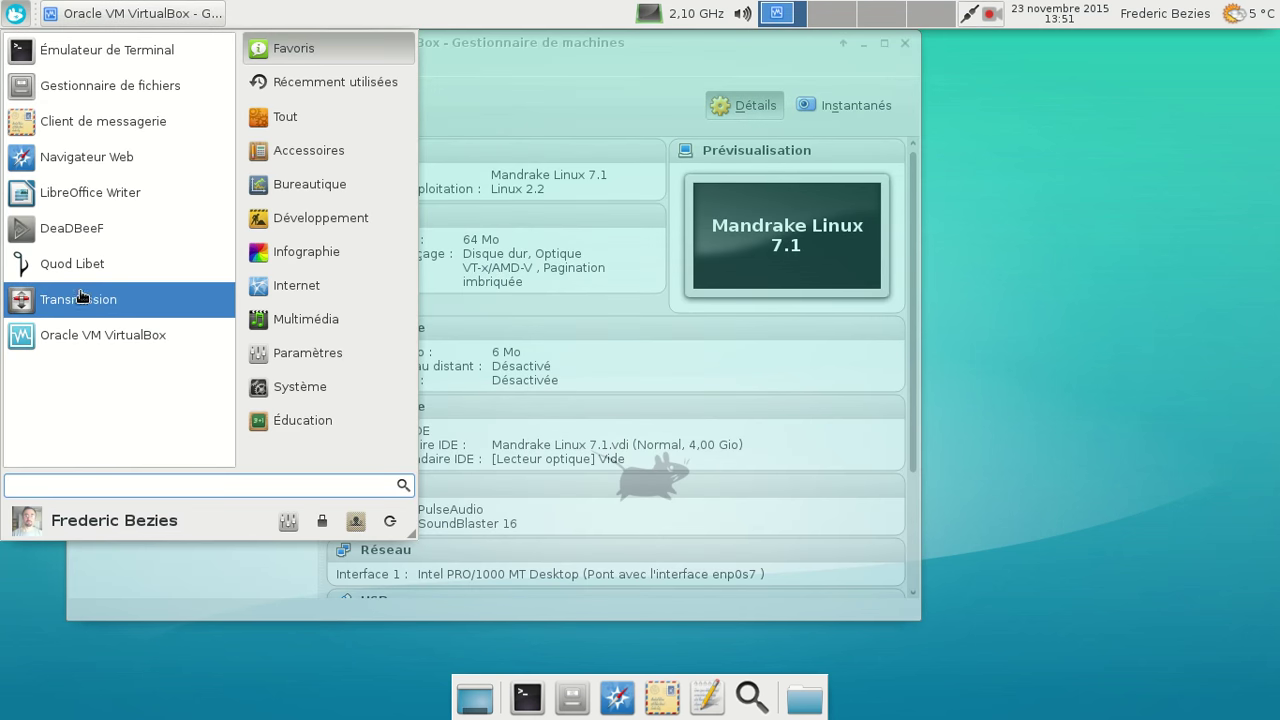
text(gimp)
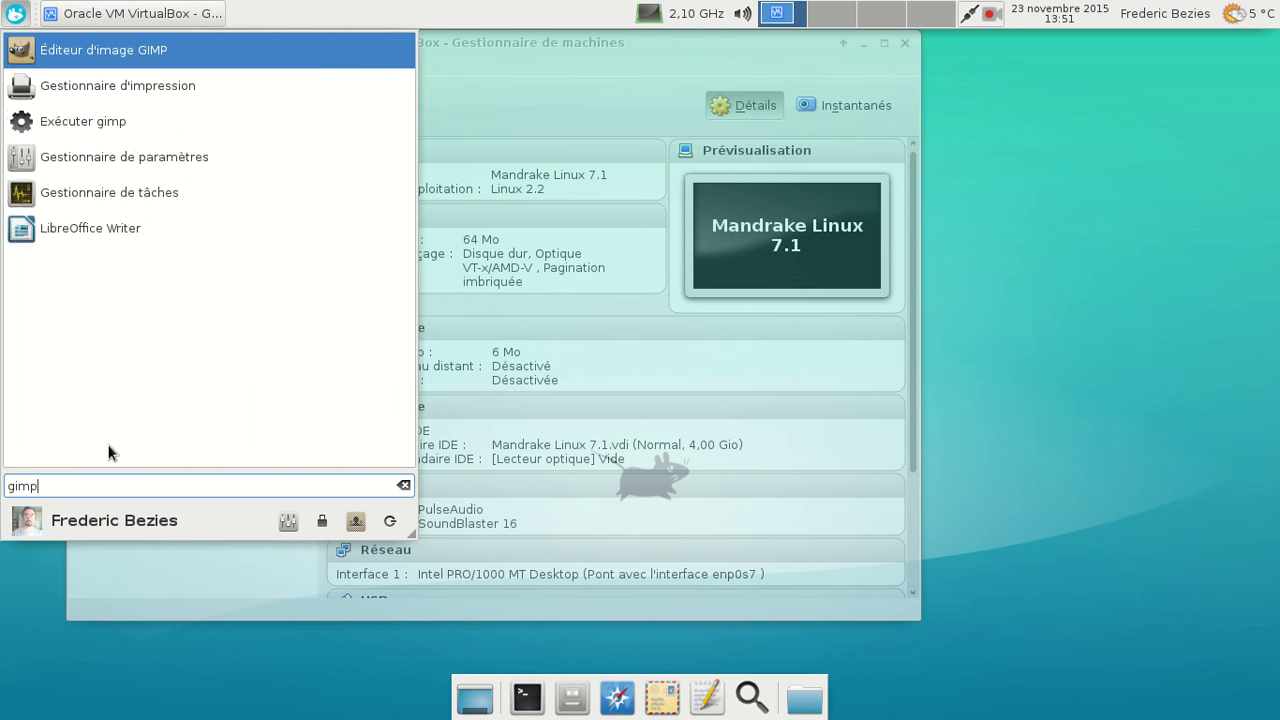
key(Return)
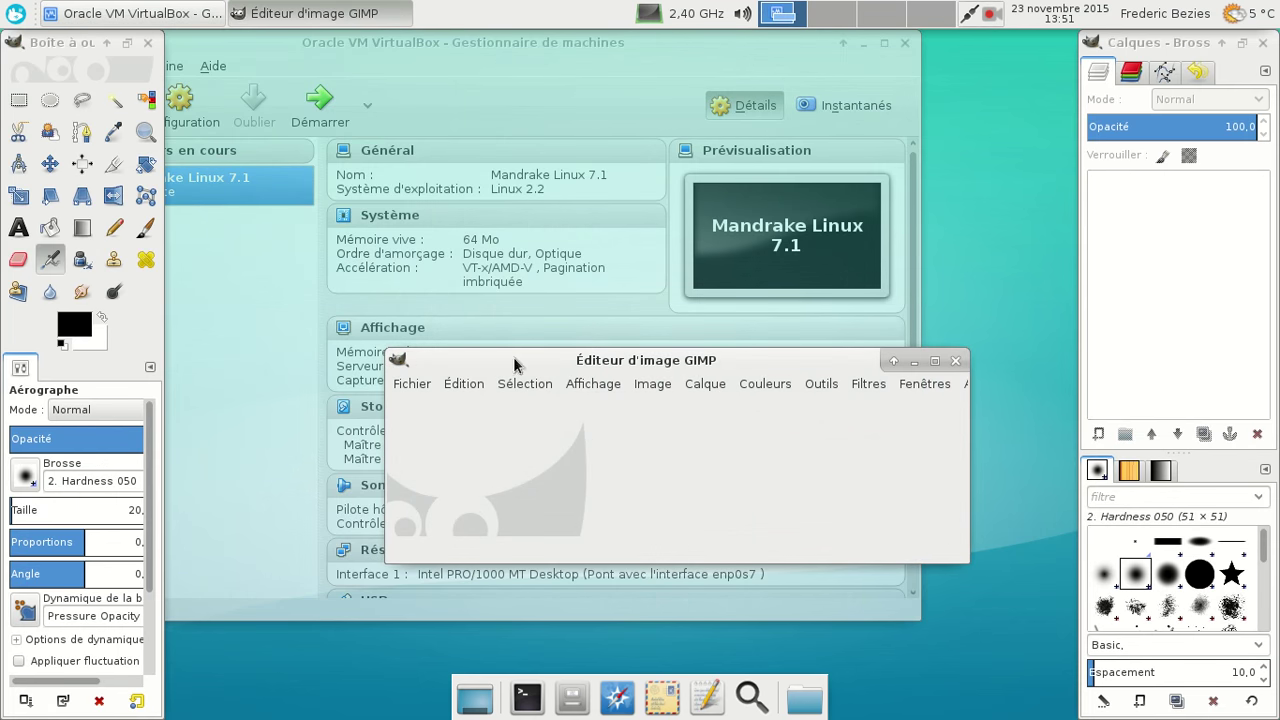
drag(514, 362, 392, 103)
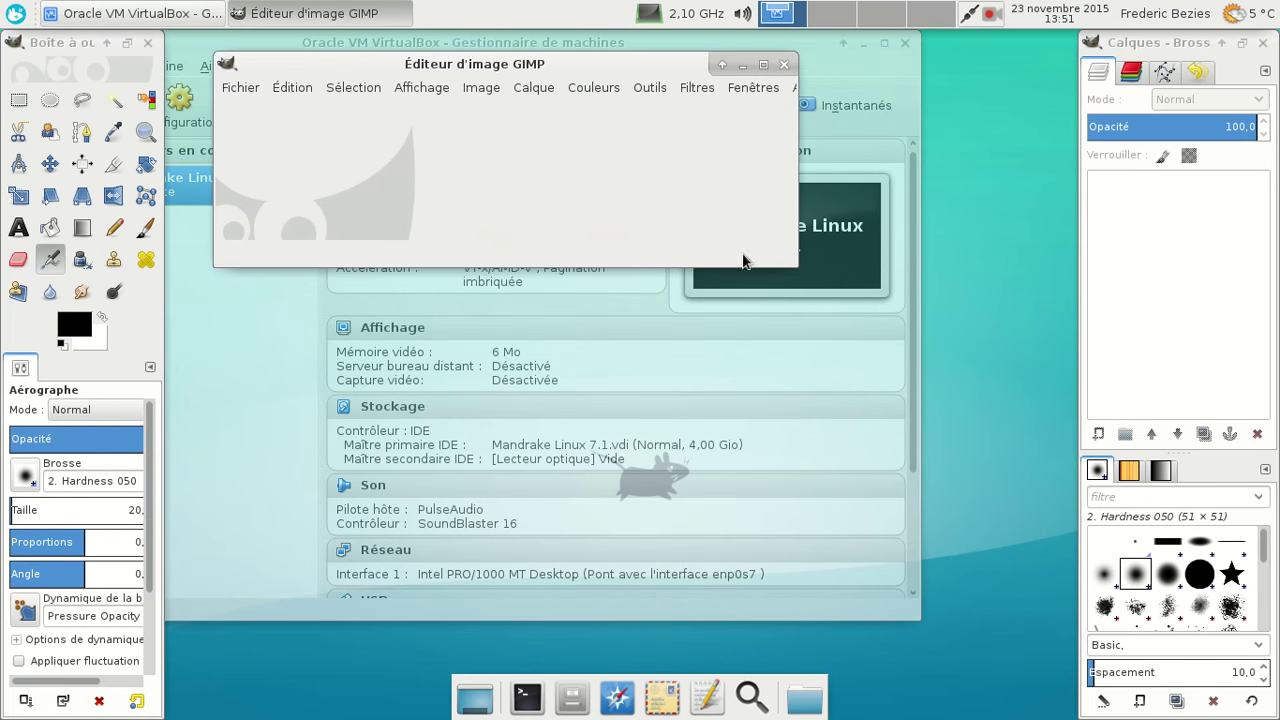
drag(798, 267, 1027, 375)
View GIMP's À propos version information, close it, and quit GIMP
click(806, 88)
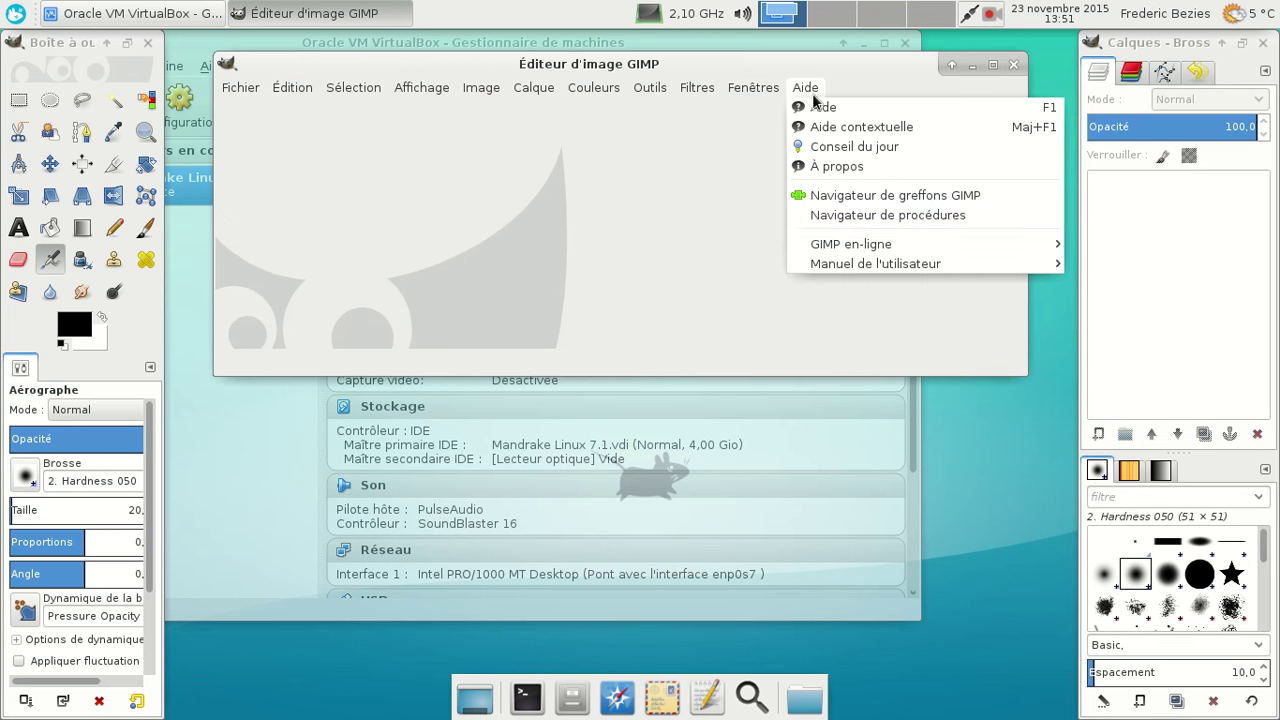
click(839, 166)
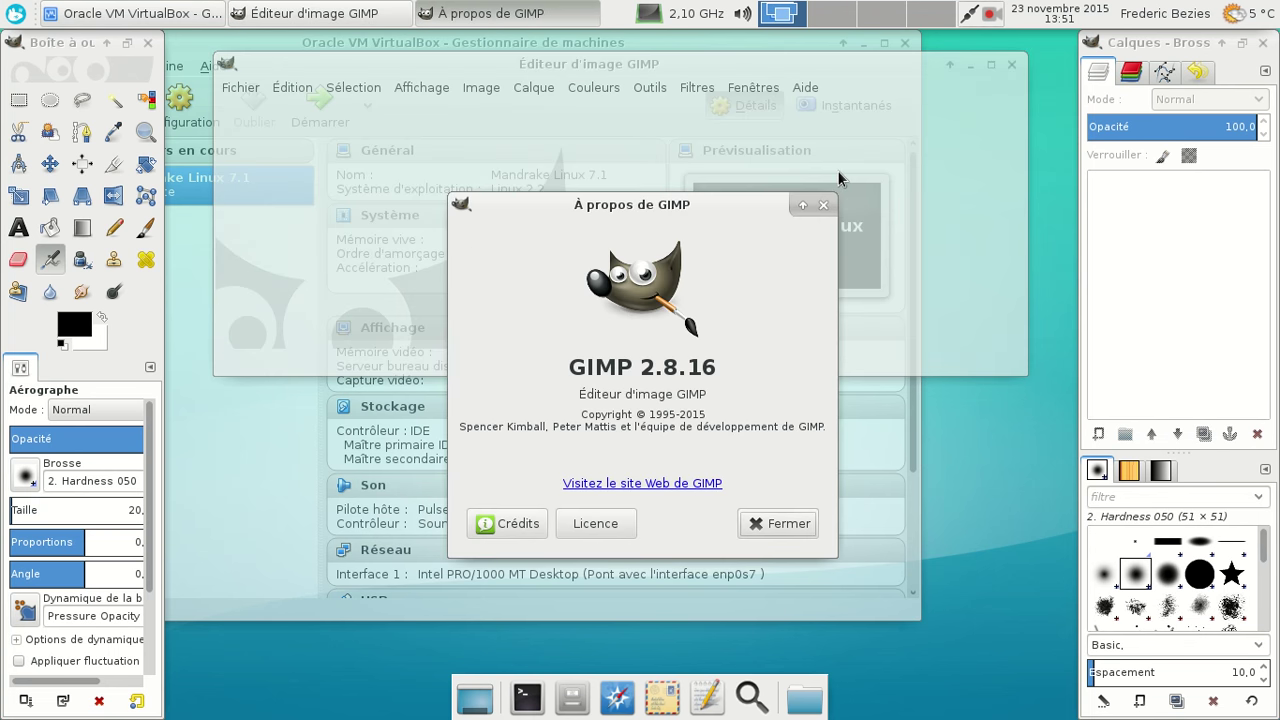
click(797, 523)
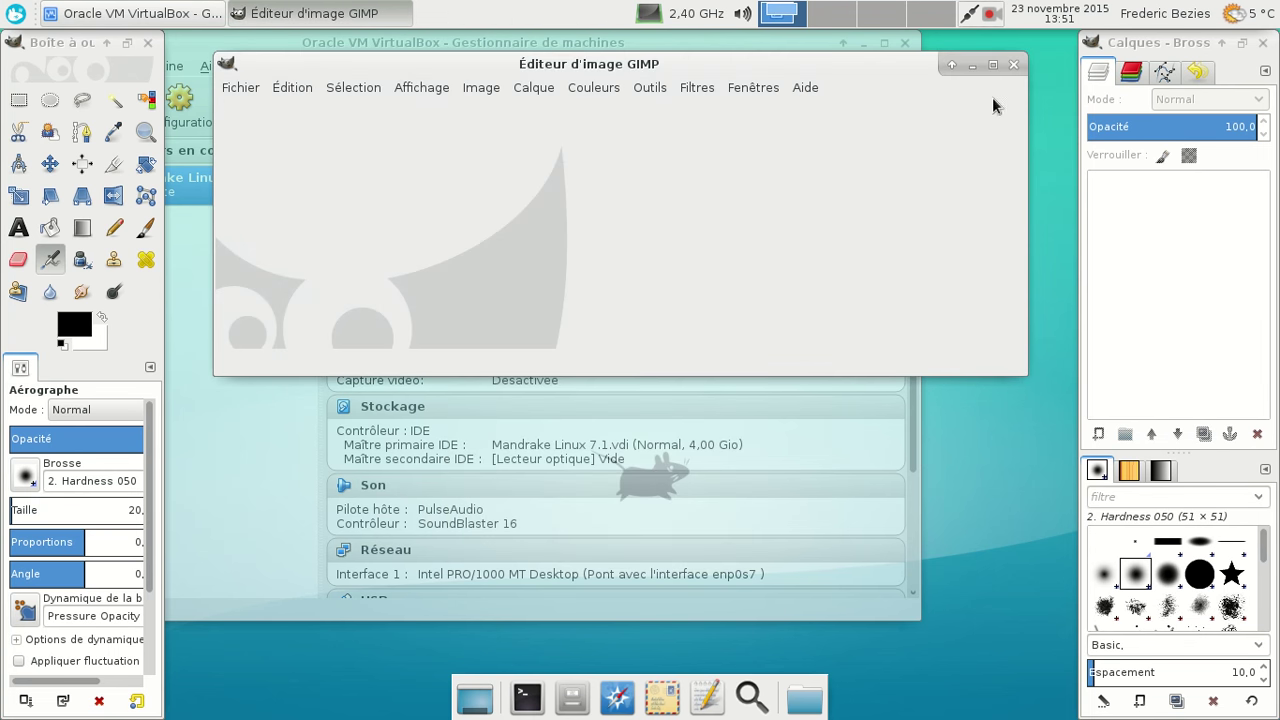
click(1013, 64)
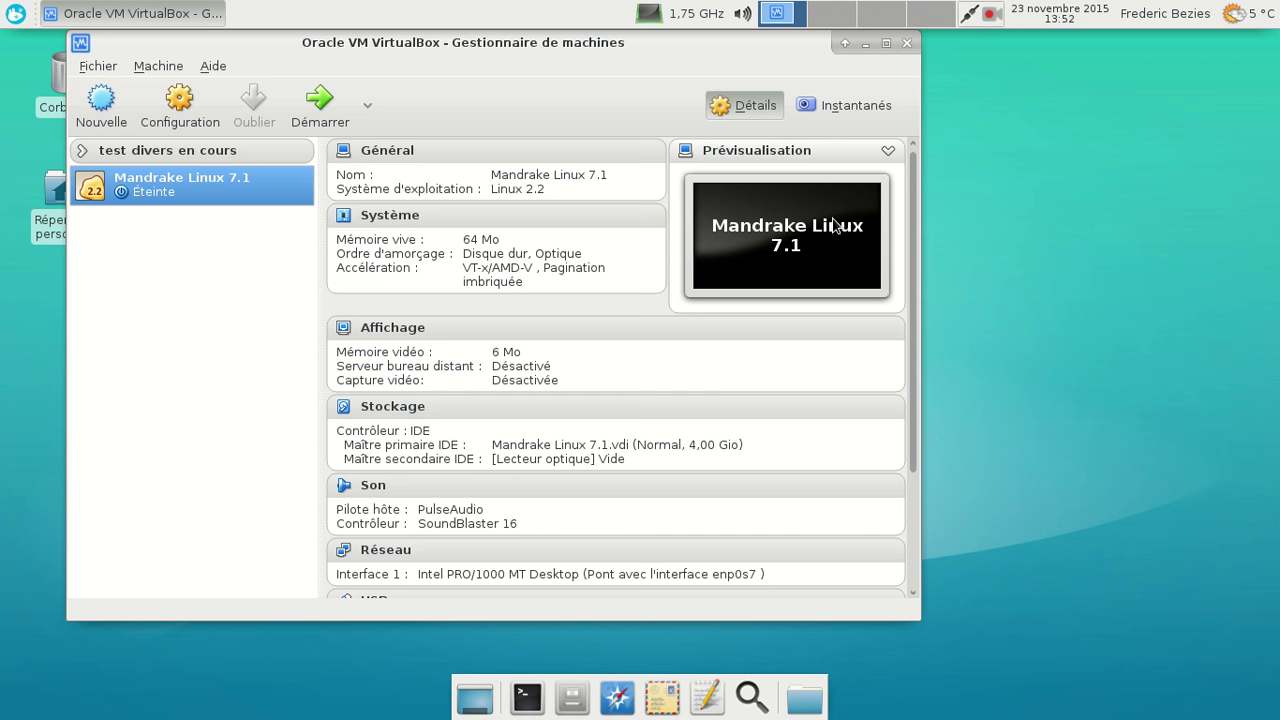
Start Mandrake Linux 7.1, boot the default LILO entry, and switch the VM to fullscreen
click(323, 109)
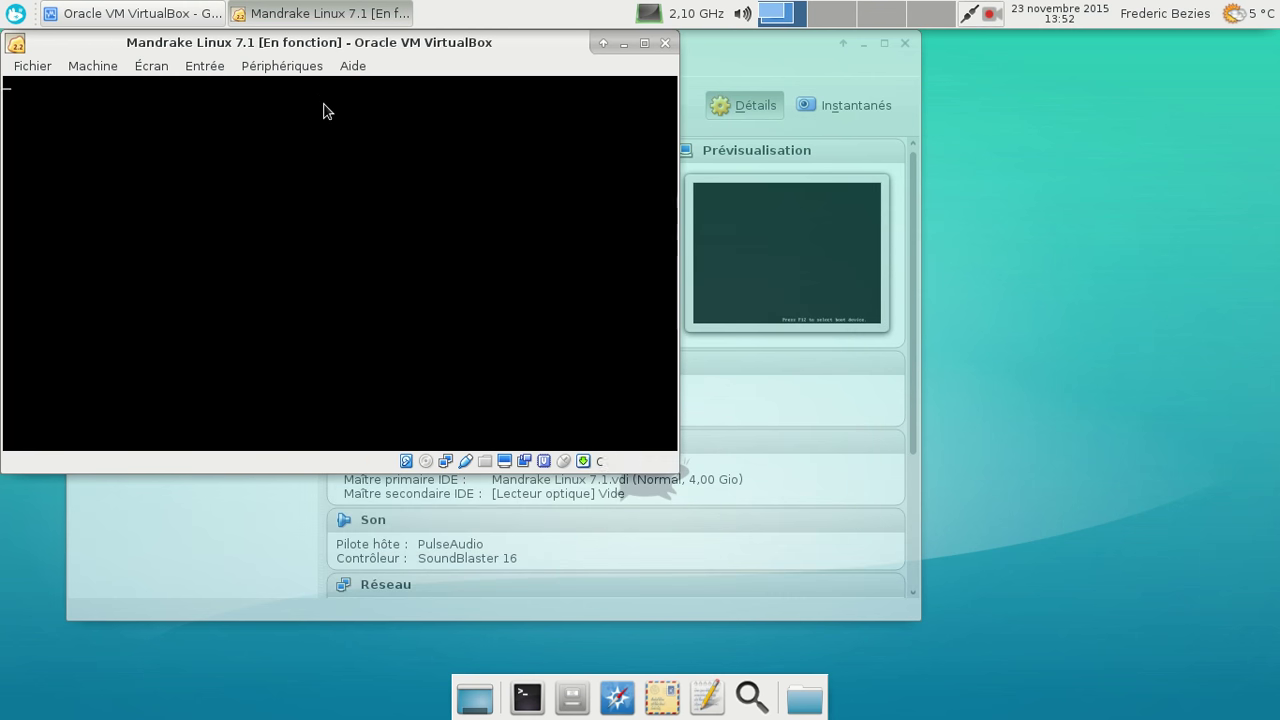
key(Return)
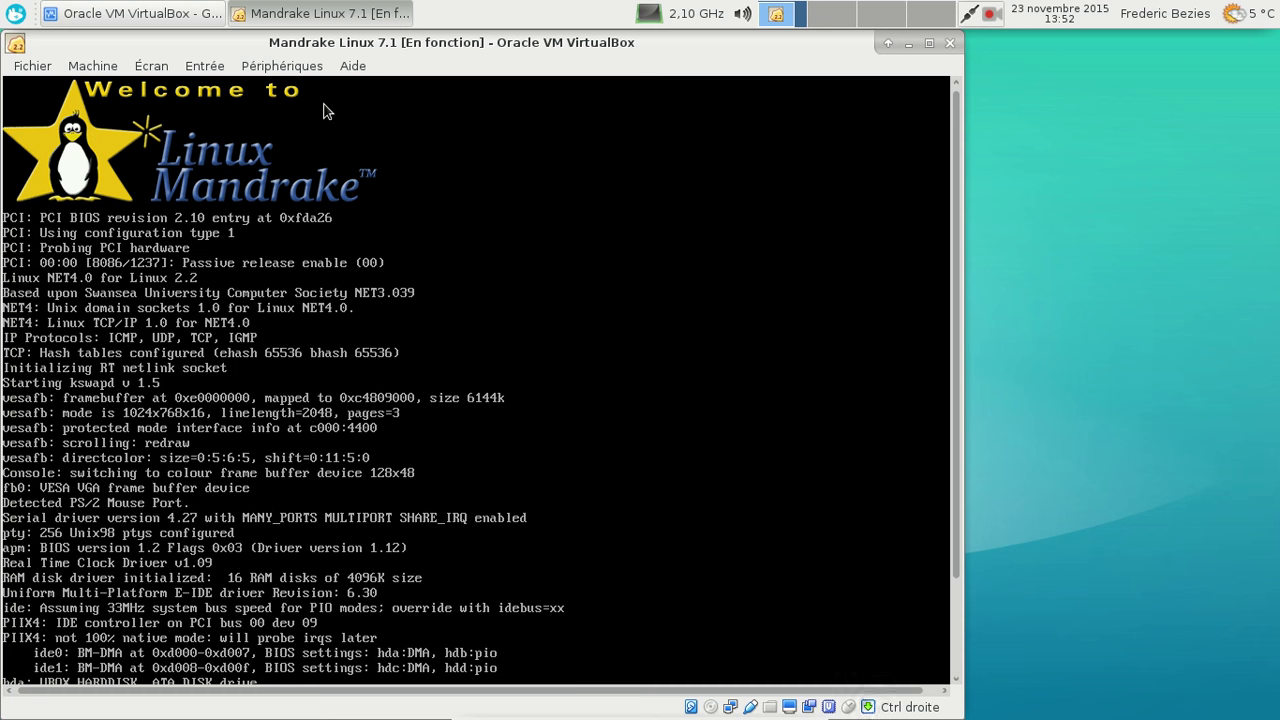
key(ctrl+f)
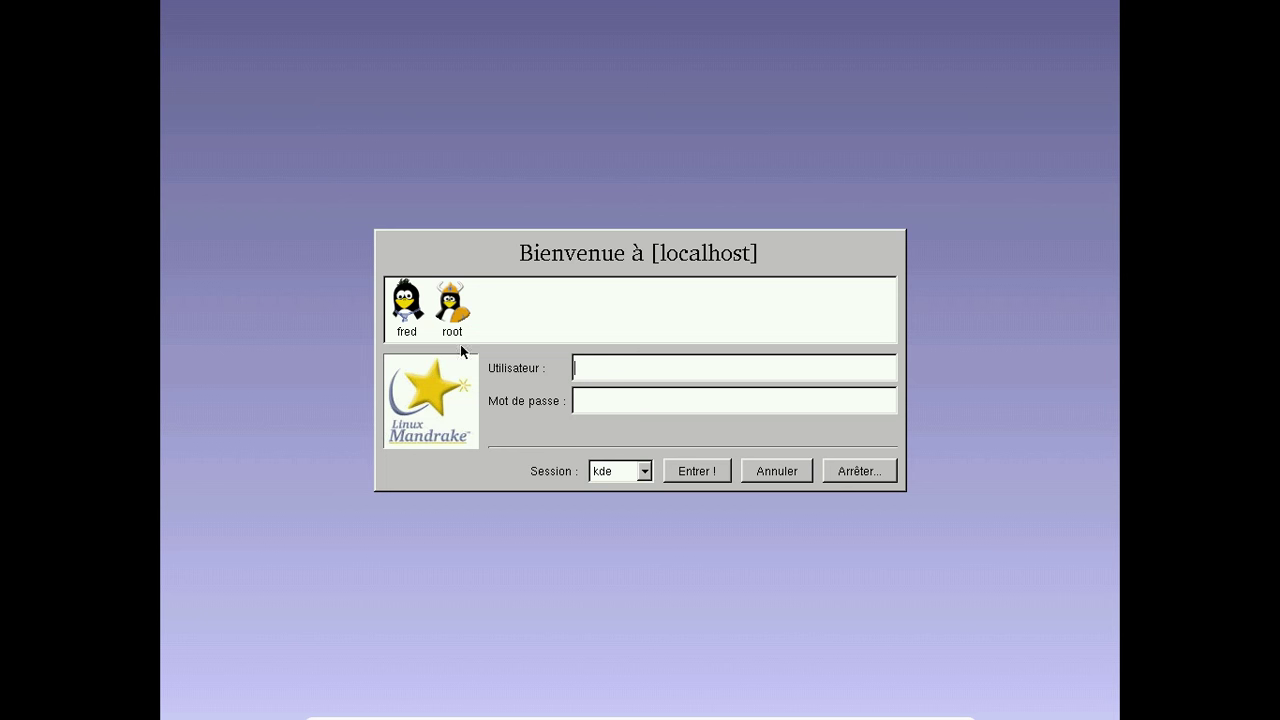
Log in as the guest user with the account password and continue past the keyboard-symbol warning
click(403, 321)
text(******)
key(Return)
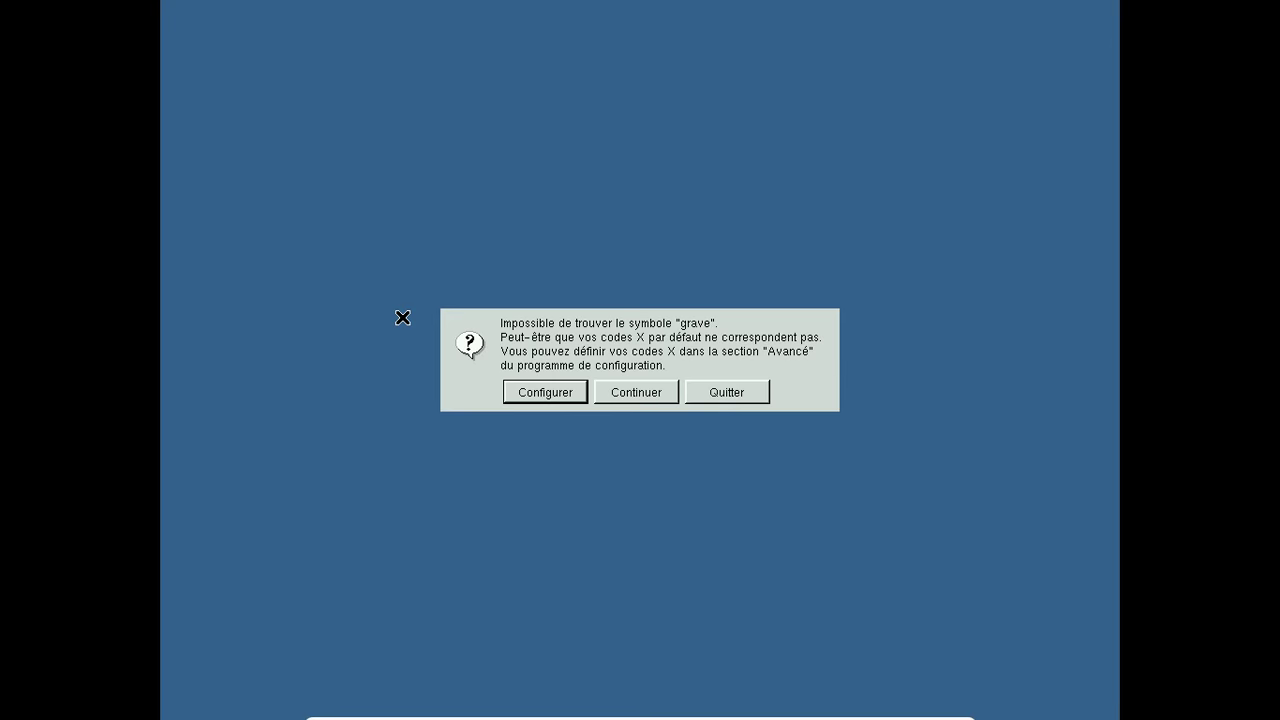
click(745, 394)
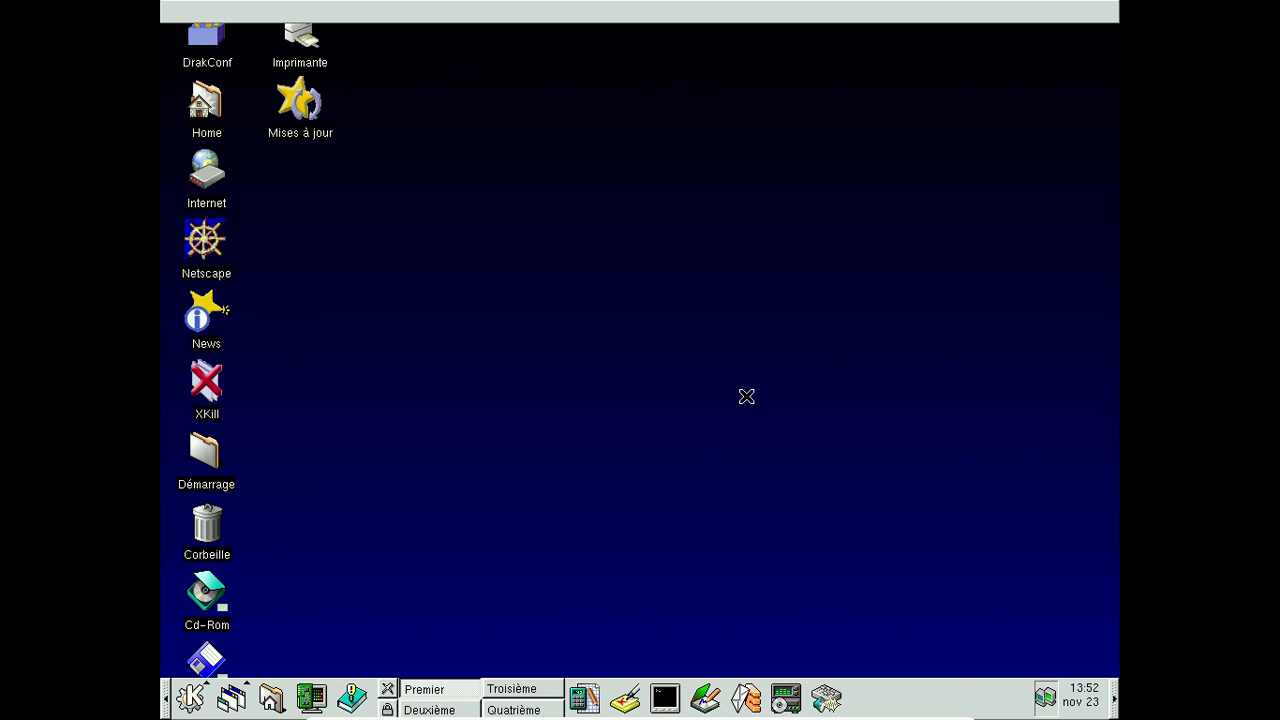
click(306, 700)
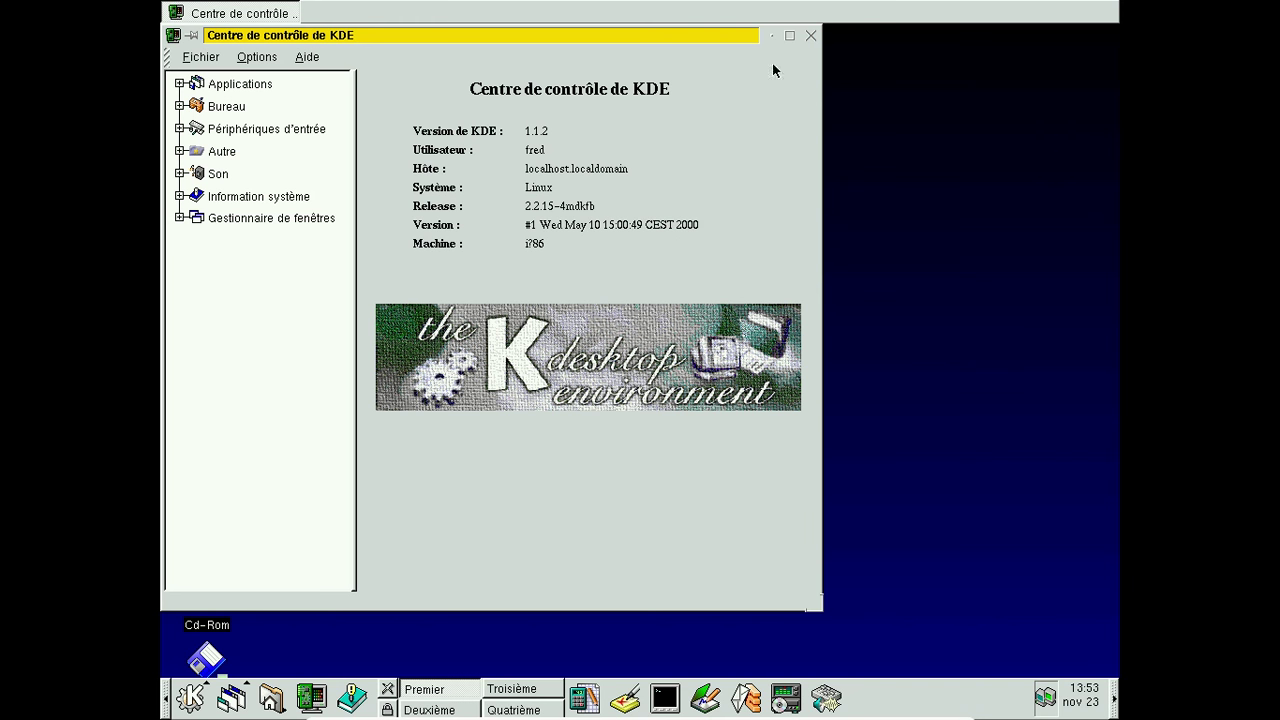
click(810, 35)
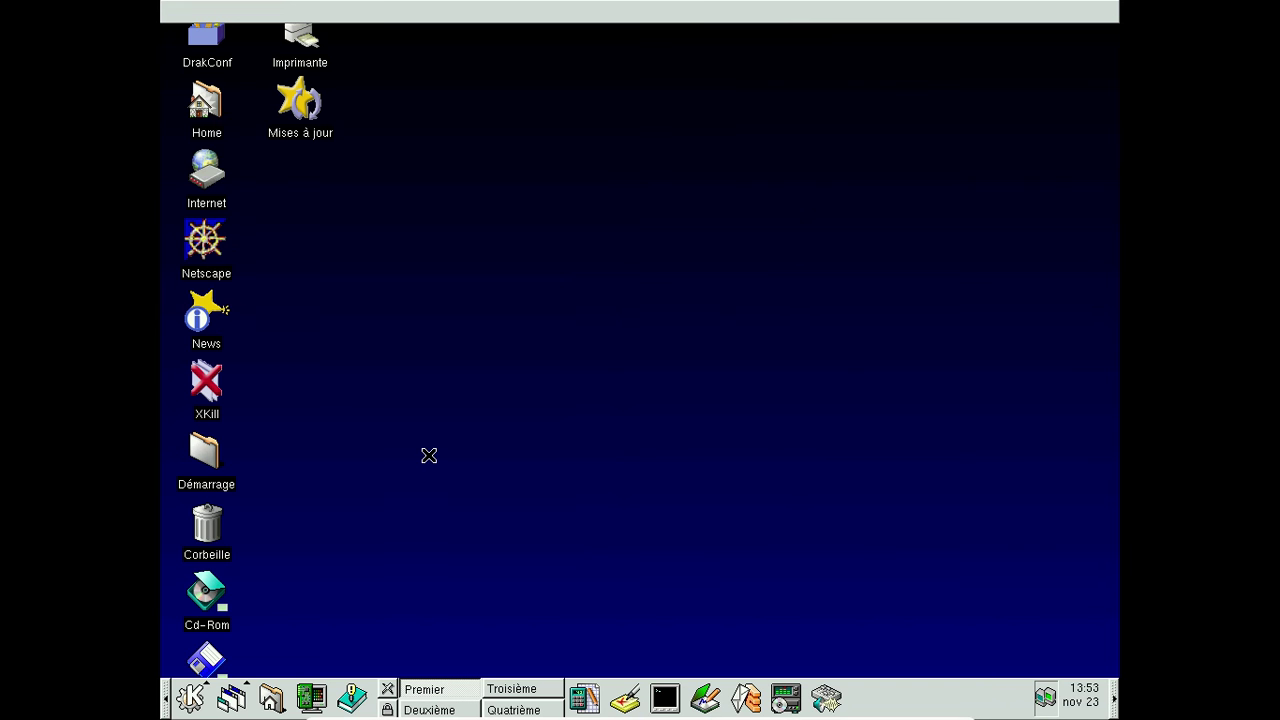
Open the home folder in Konqueror, view and close About KDE, then open Divertissement > Arcade
click(275, 699)
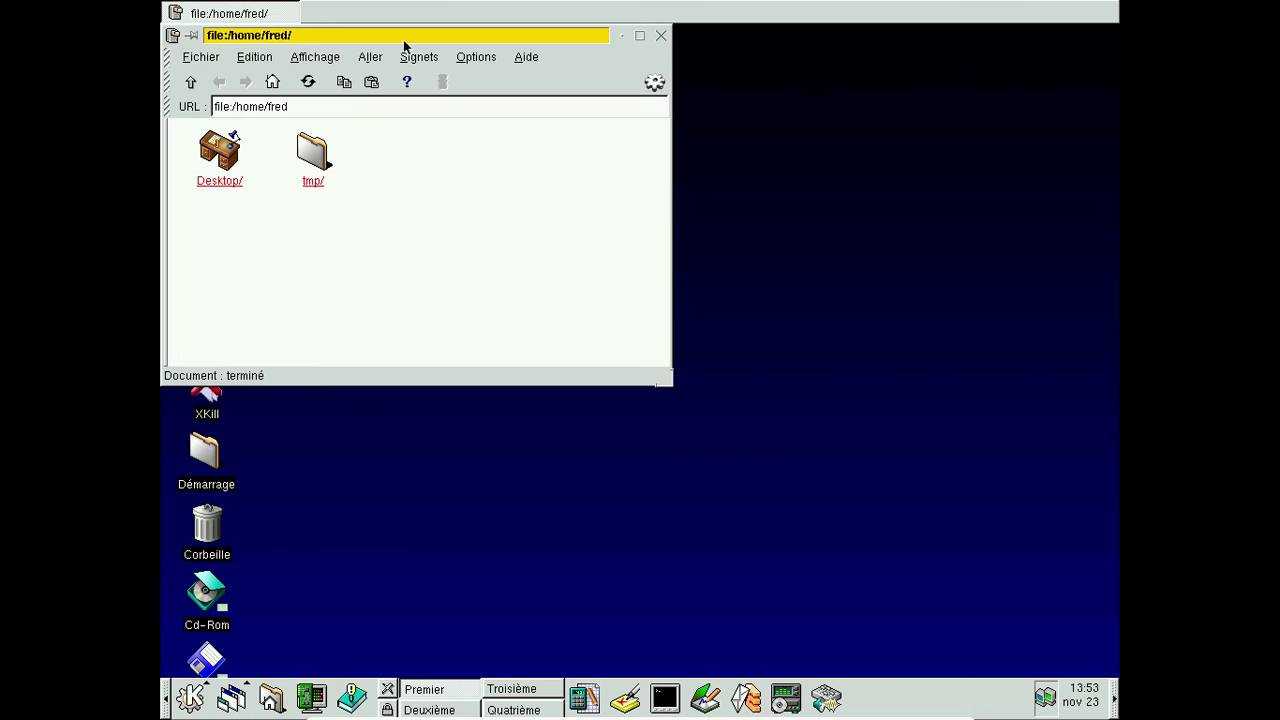
drag(396, 31, 562, 80)
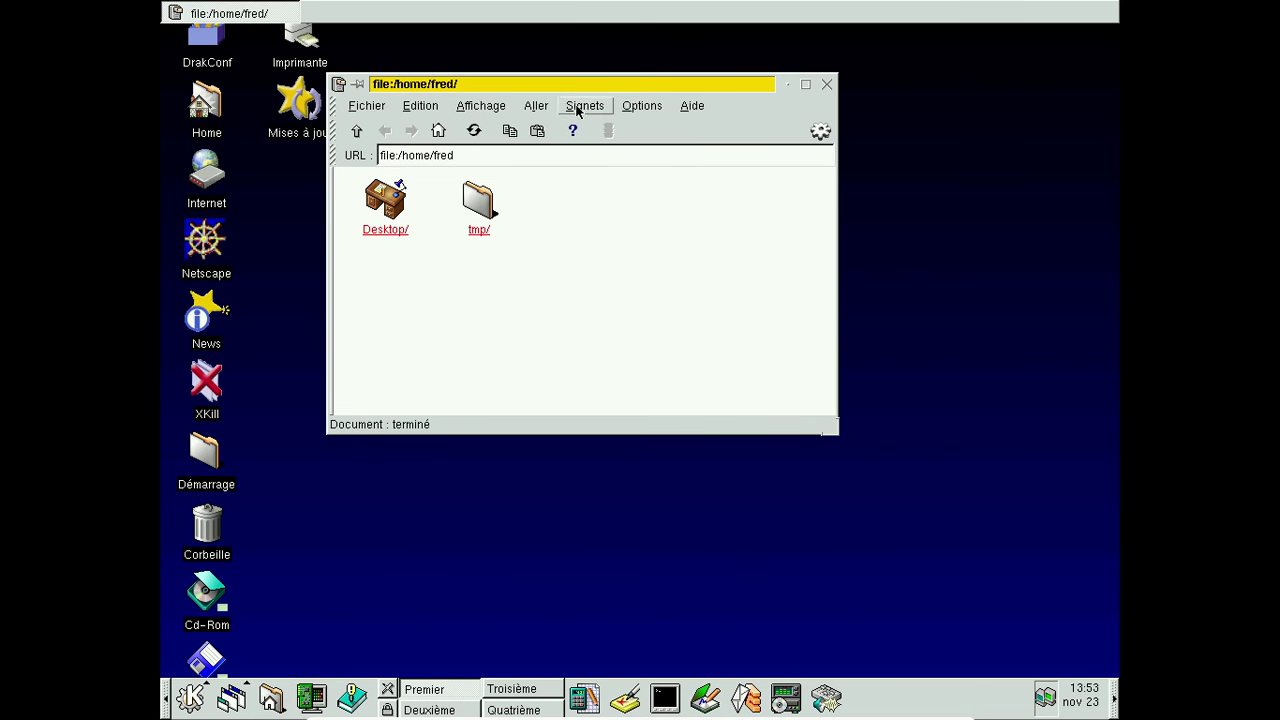
click(705, 111)
click(703, 172)
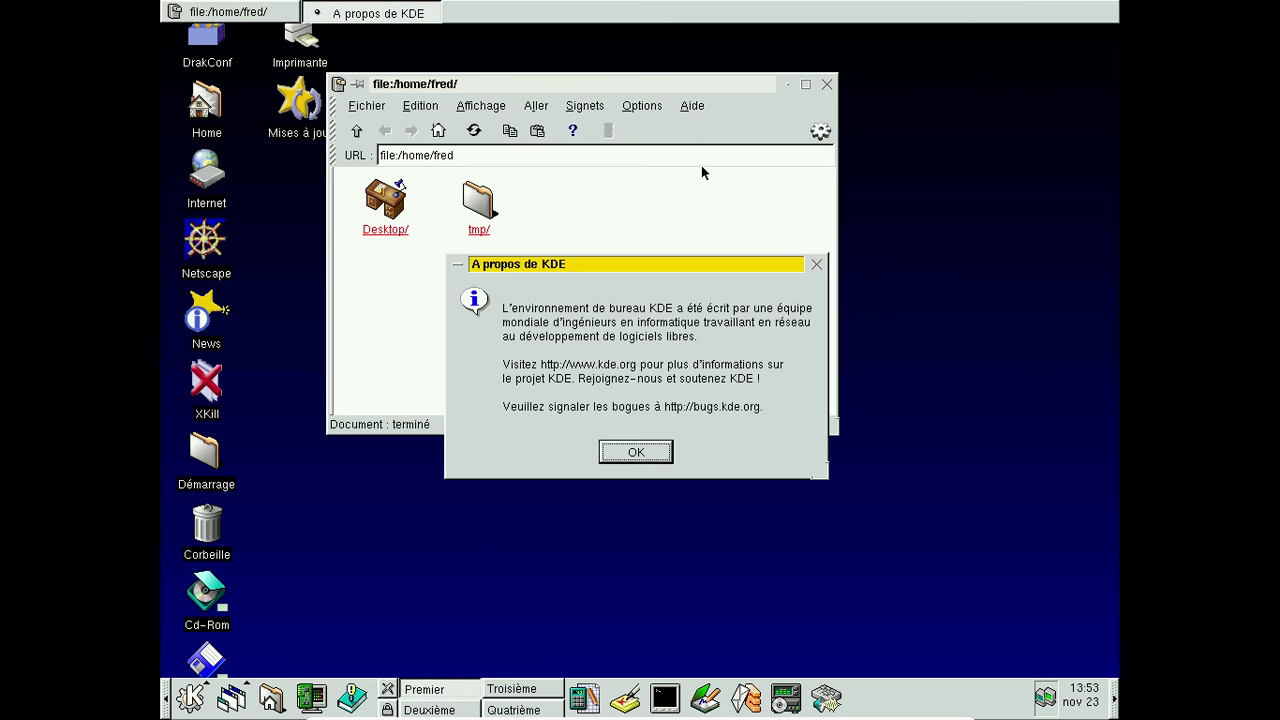
click(612, 455)
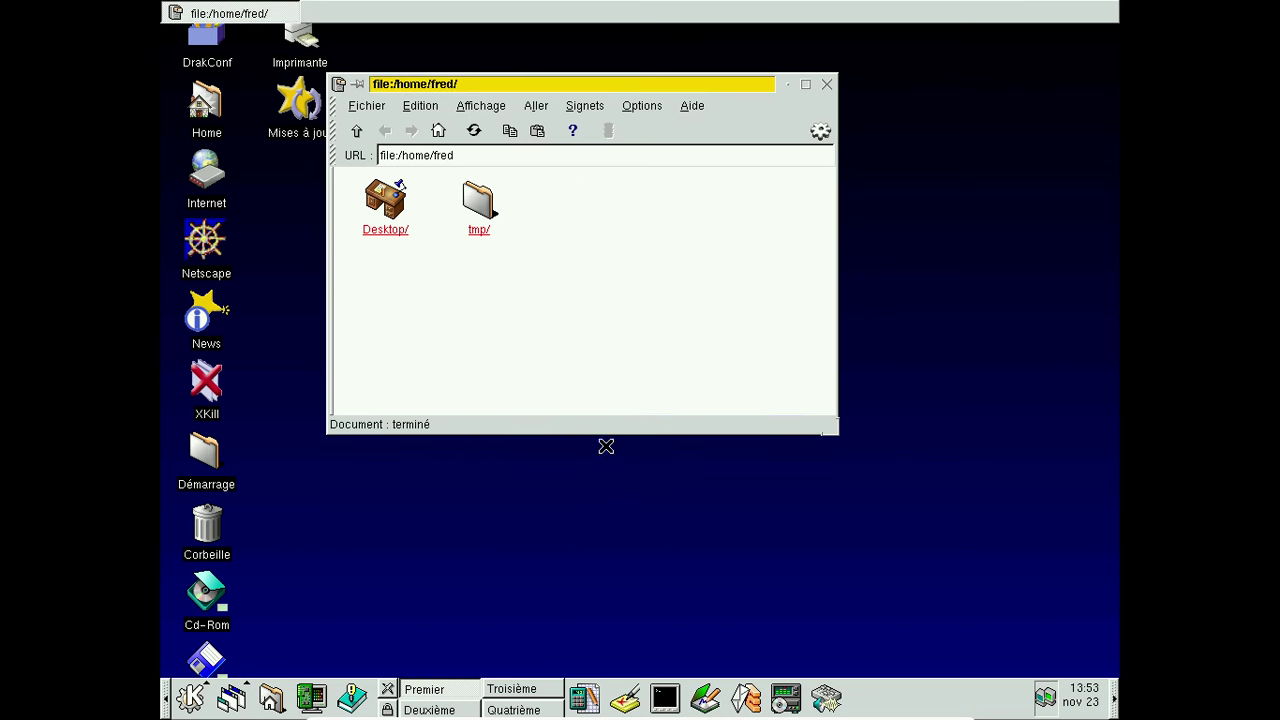
click(827, 84)
click(190, 697)
mouse_move(225, 470)
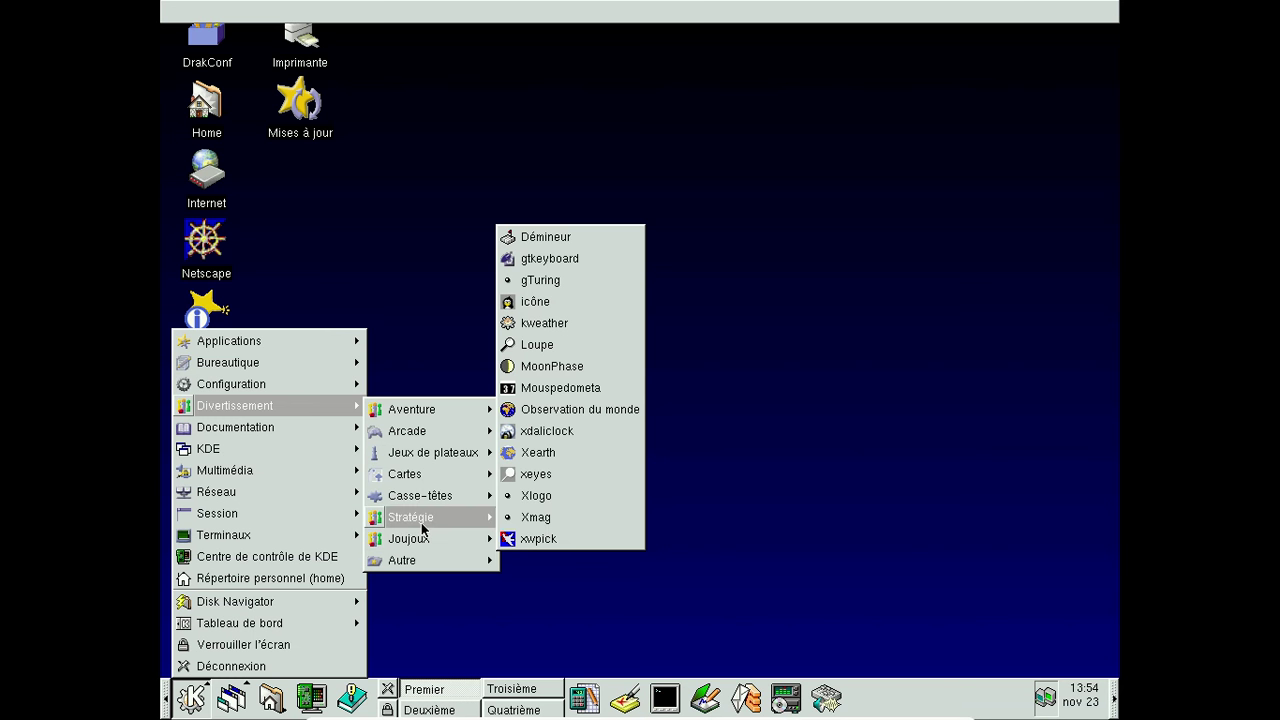
mouse_move(407, 431)
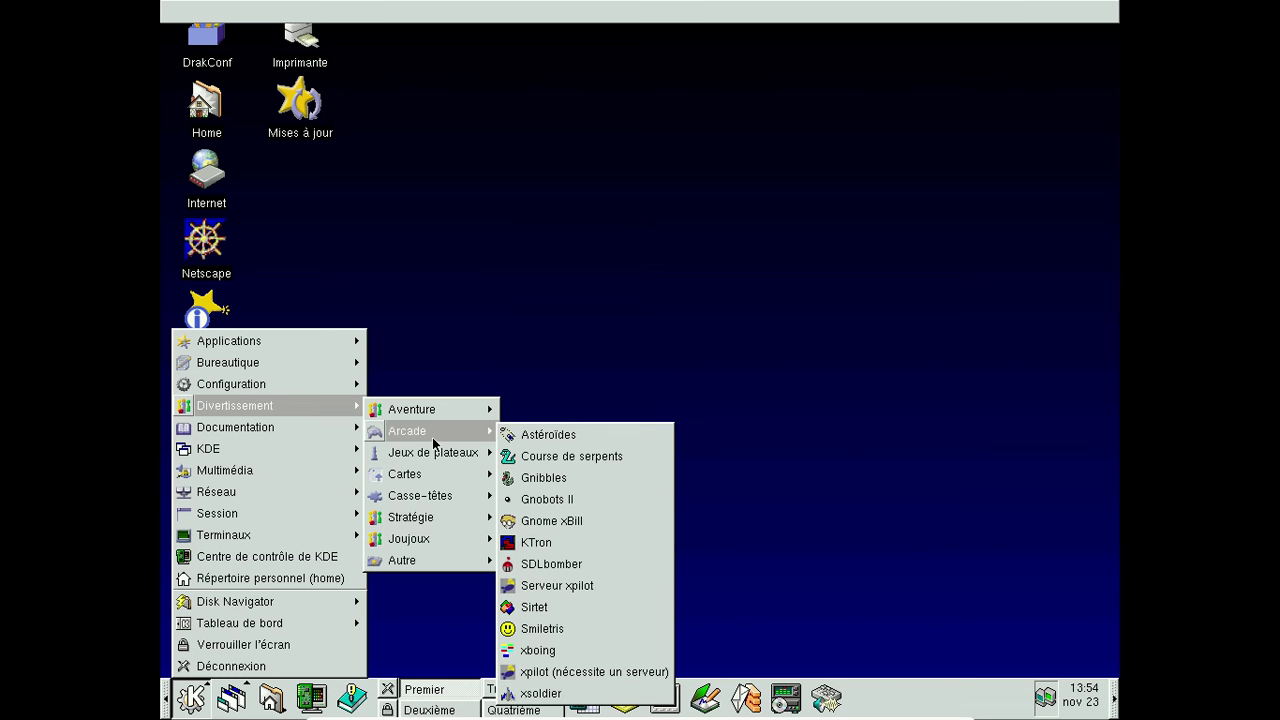
Launch Gnome xBill, center its window, view its About information, and start a new game
click(627, 520)
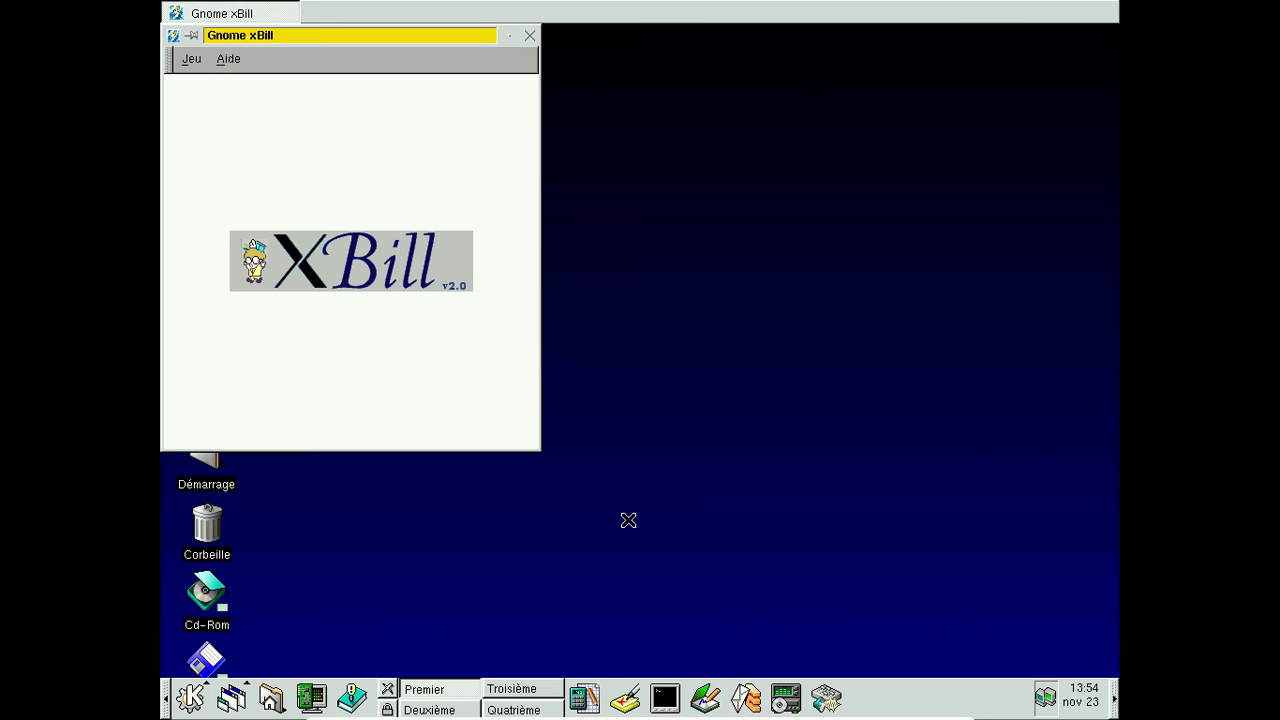
drag(372, 44, 725, 92)
click(577, 108)
click(610, 177)
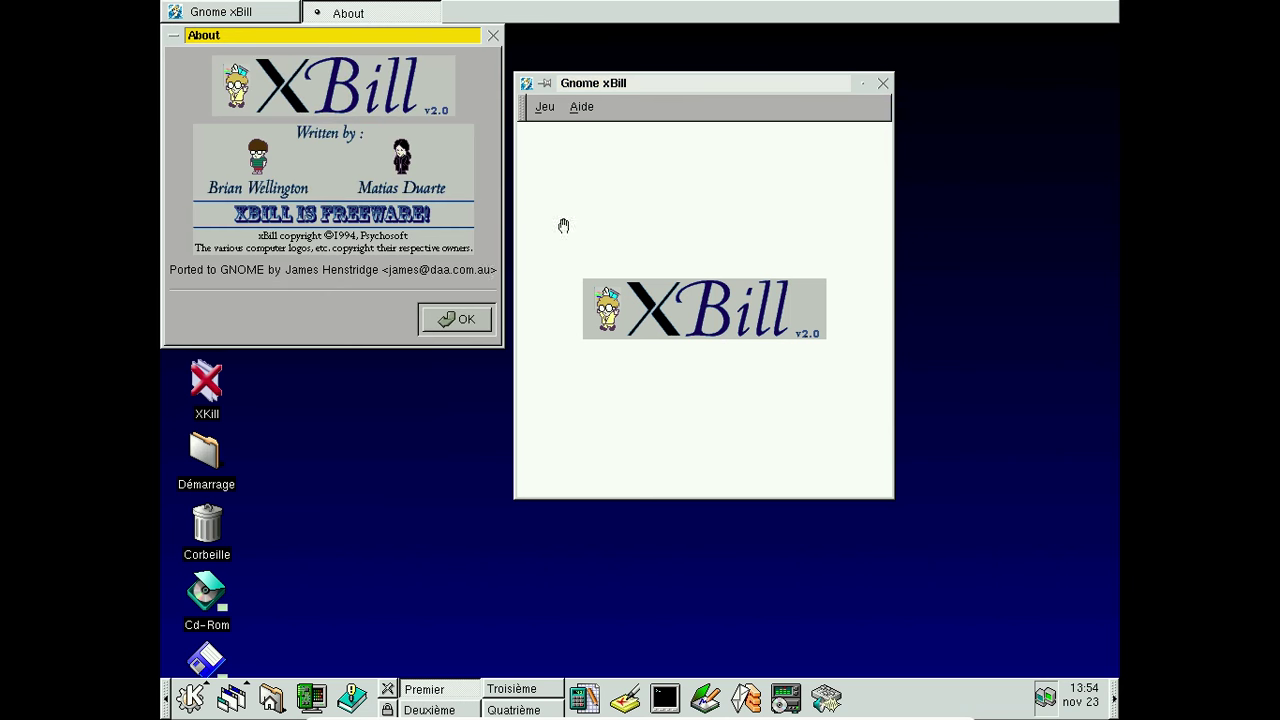
click(440, 318)
click(544, 107)
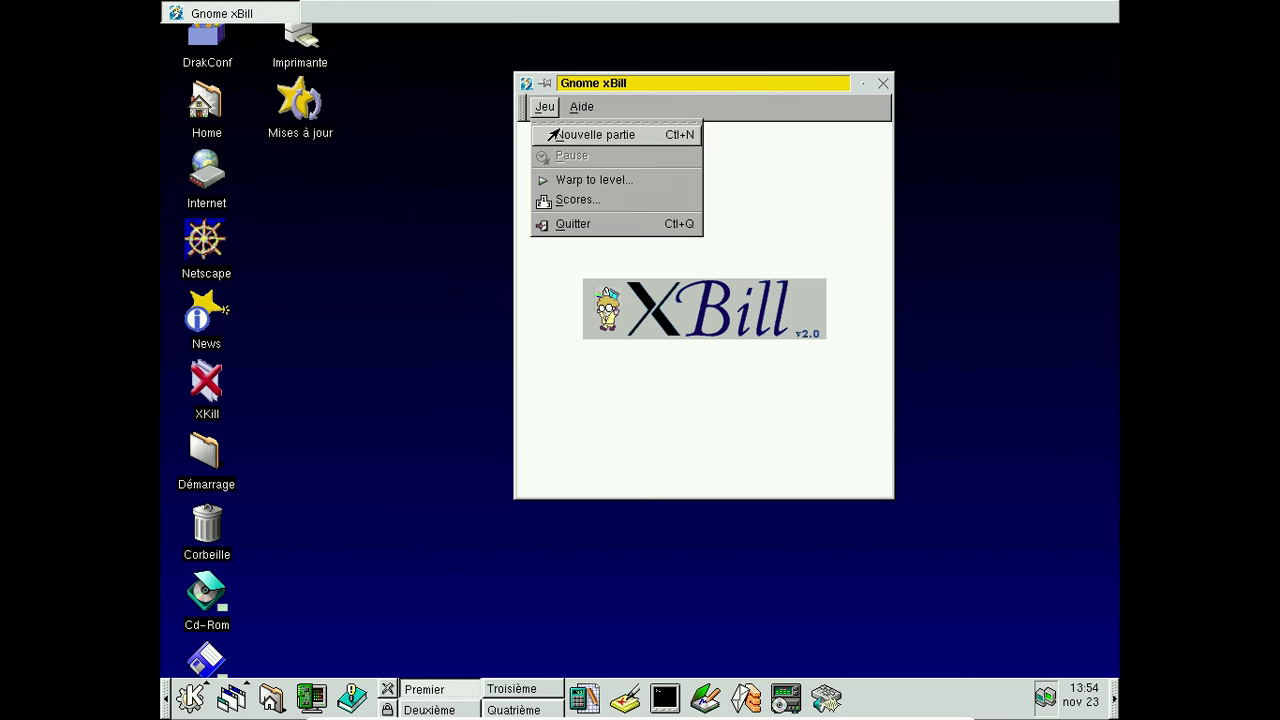
click(552, 134)
click(214, 114)
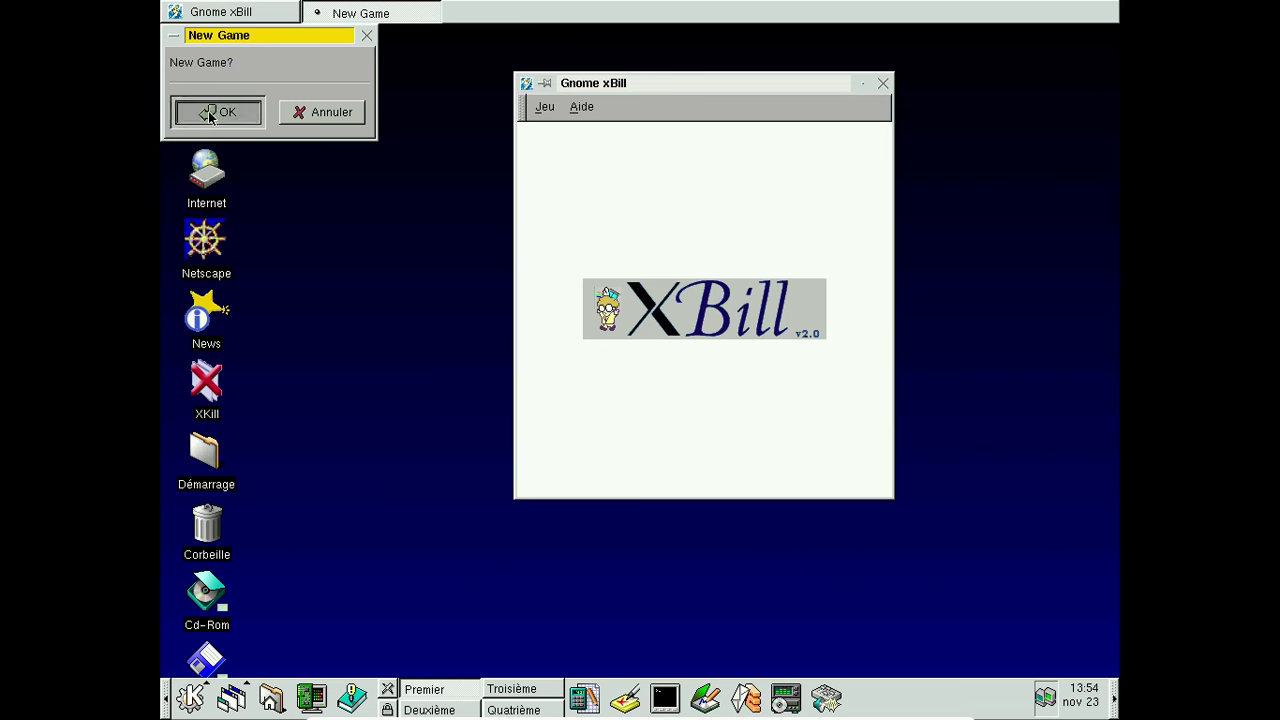
Squash all the Bills to clear level 1 with score 165, then quit xBill
click(545, 370)
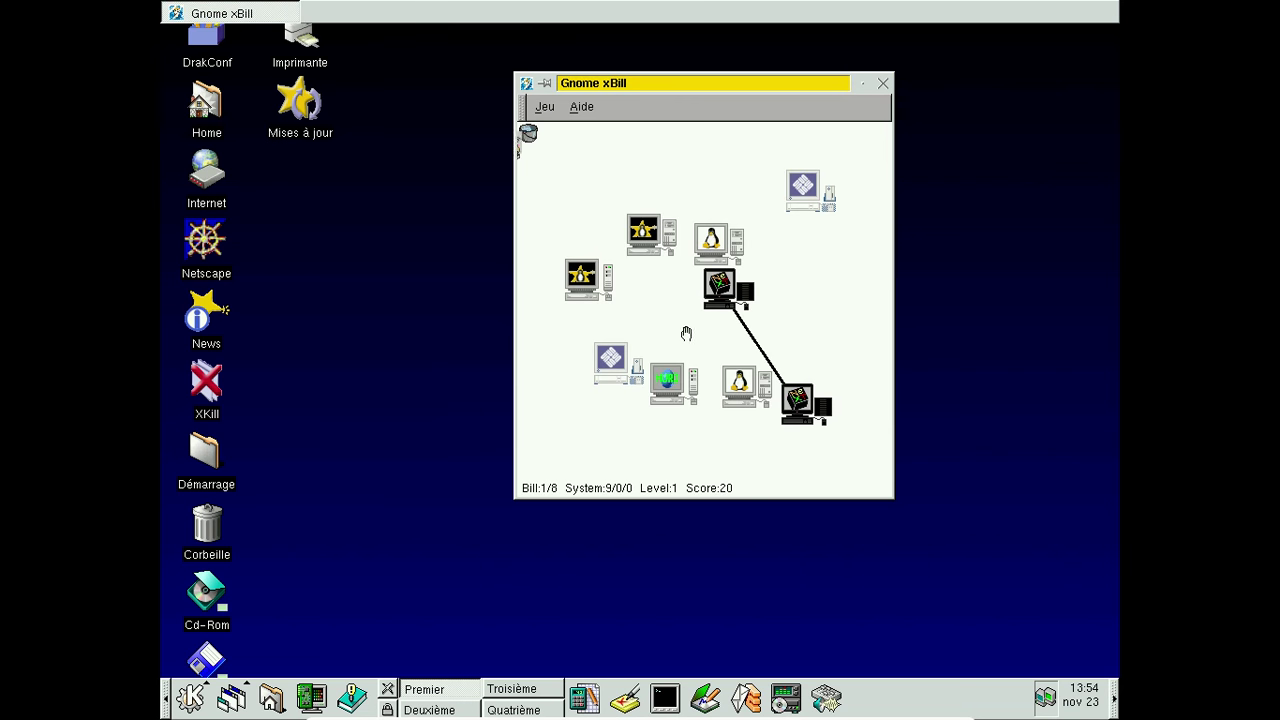
click(537, 198)
click(573, 470)
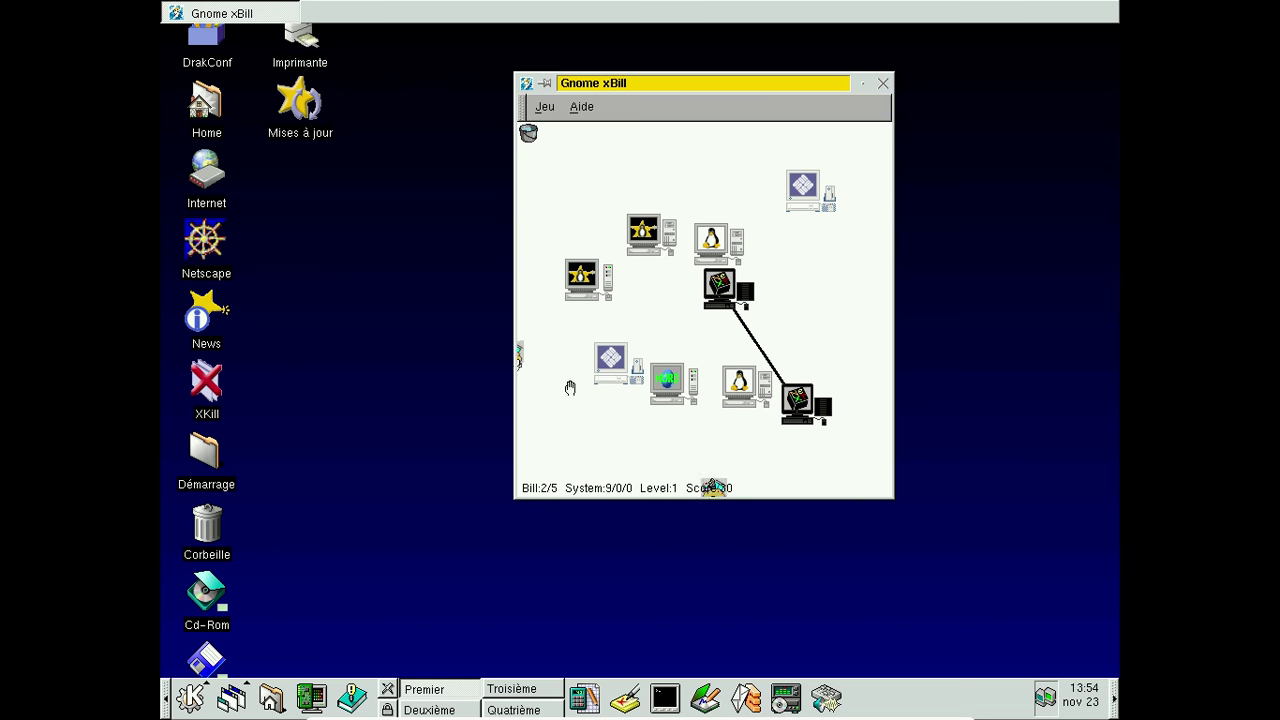
click(537, 345)
click(738, 442)
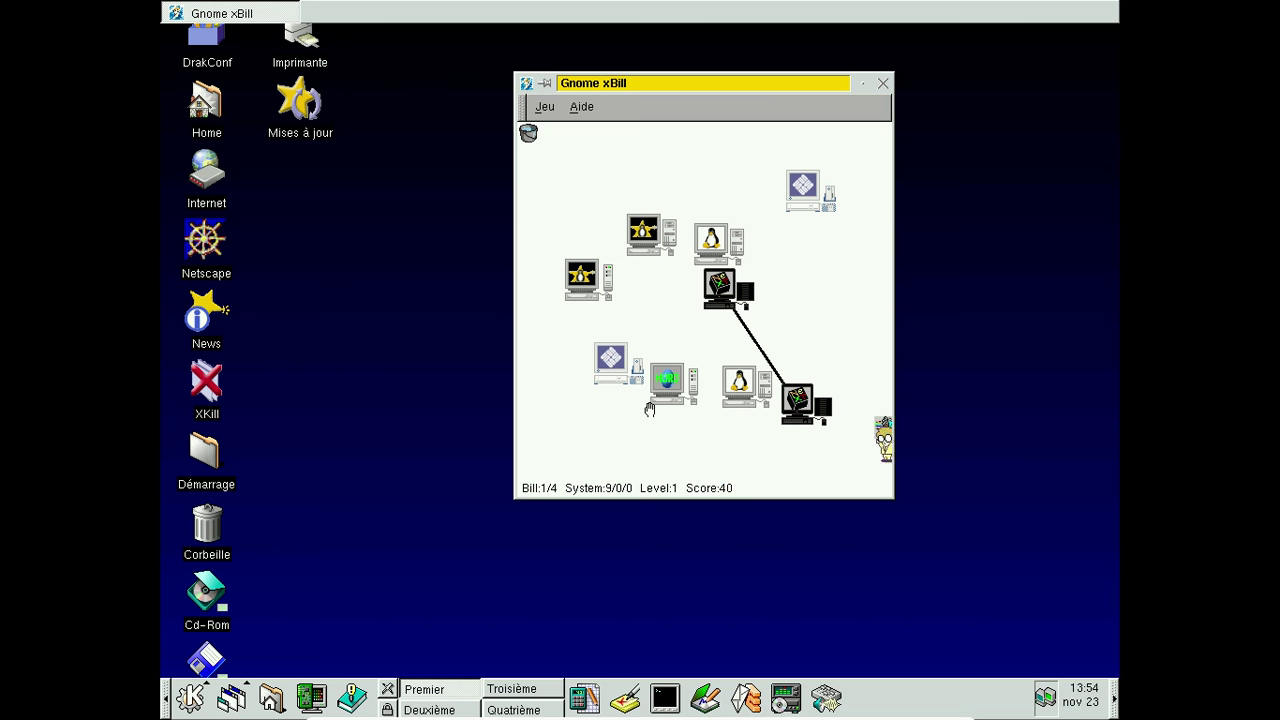
click(882, 426)
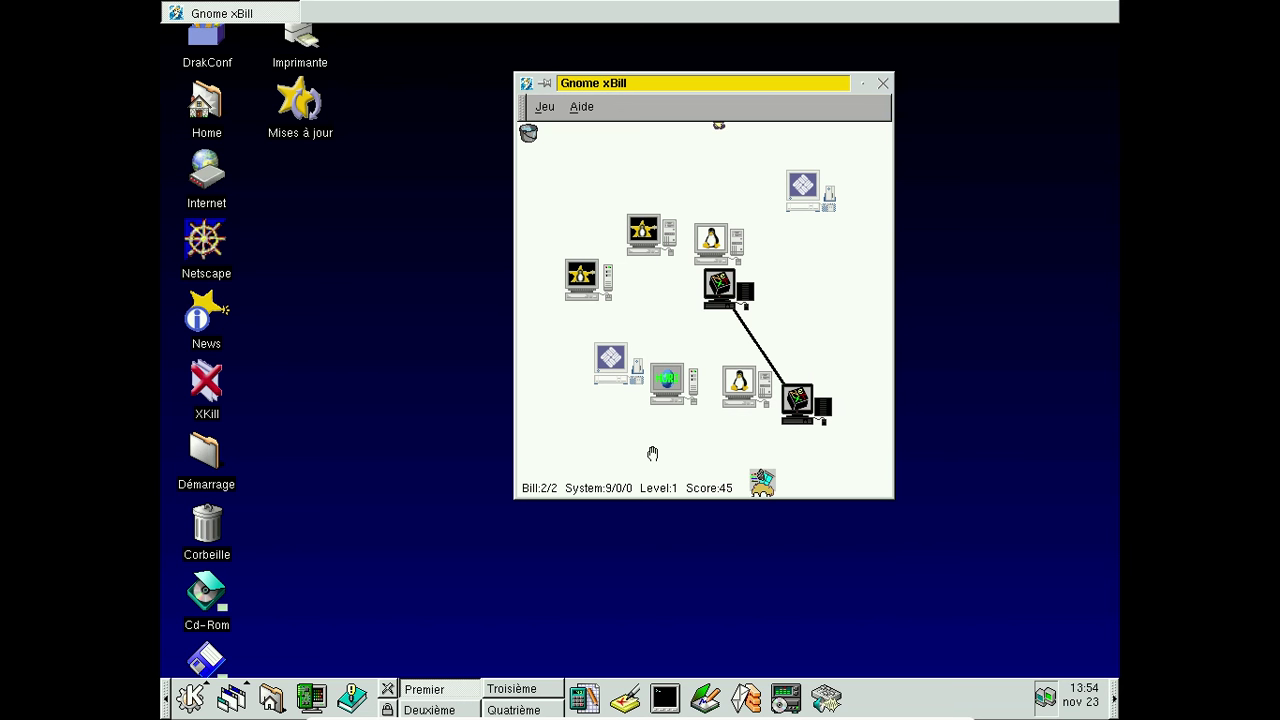
click(740, 458)
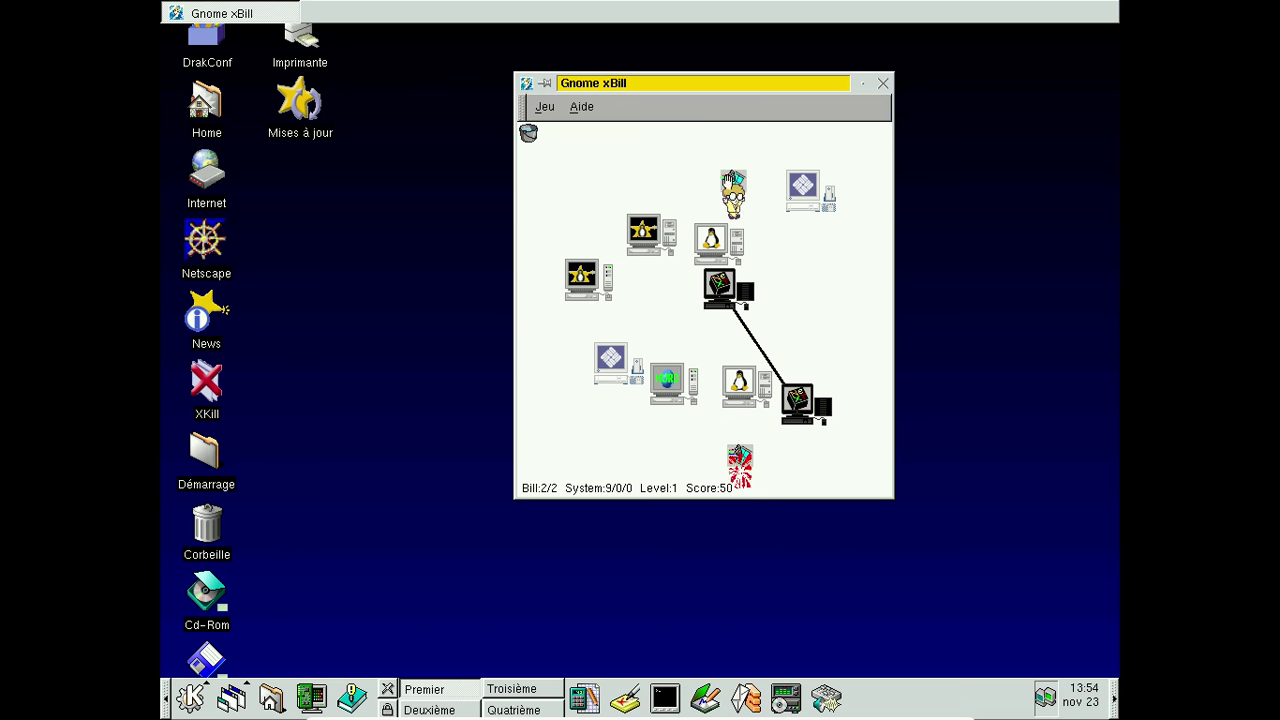
click(750, 295)
click(830, 352)
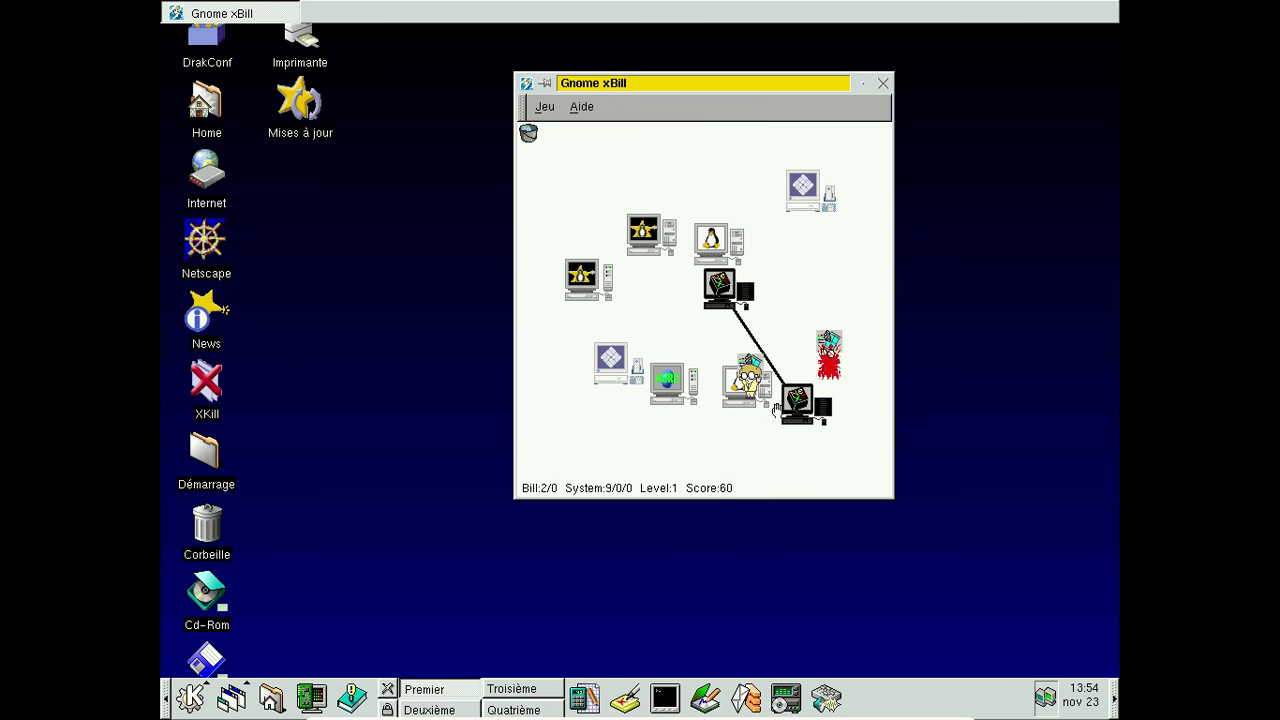
click(748, 350)
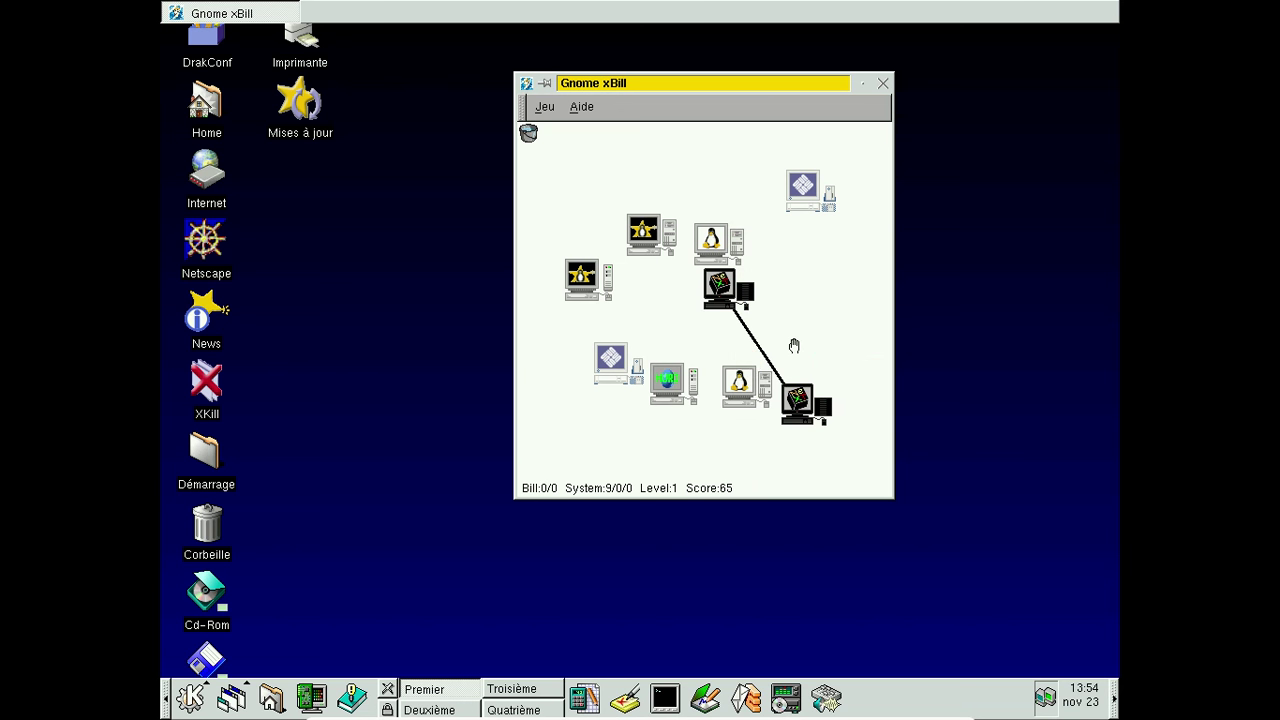
click(220, 128)
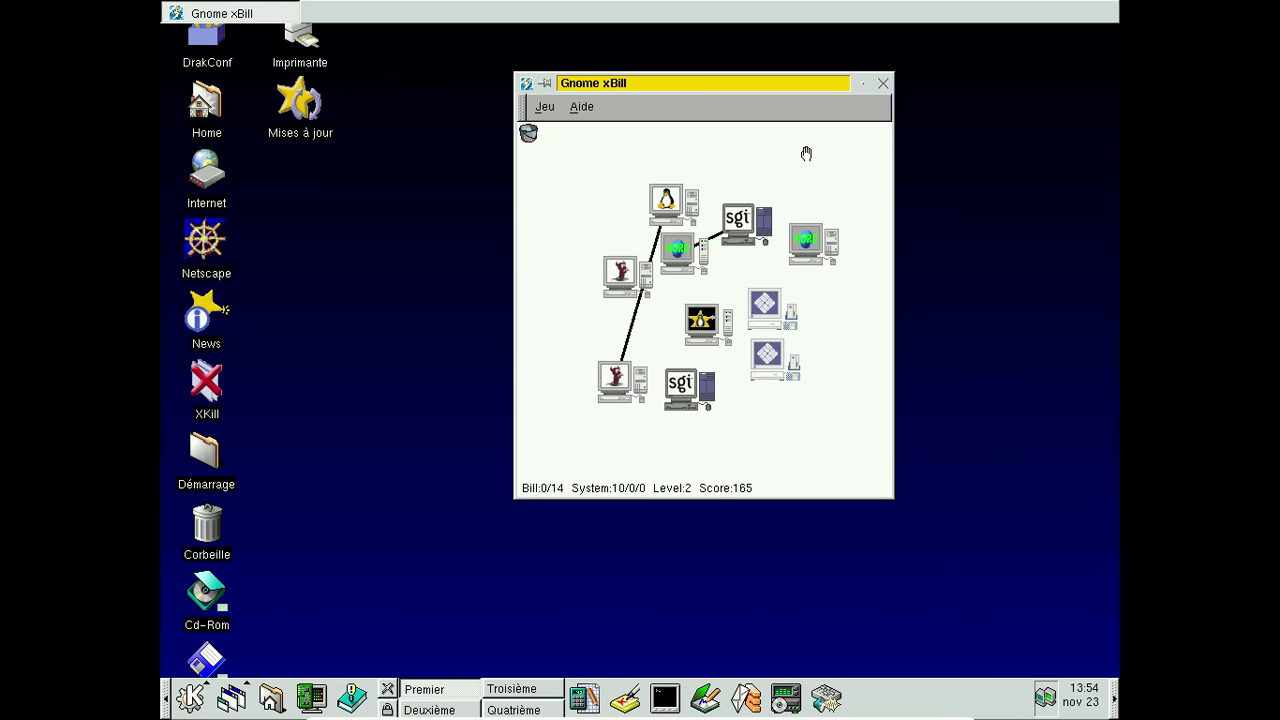
click(884, 86)
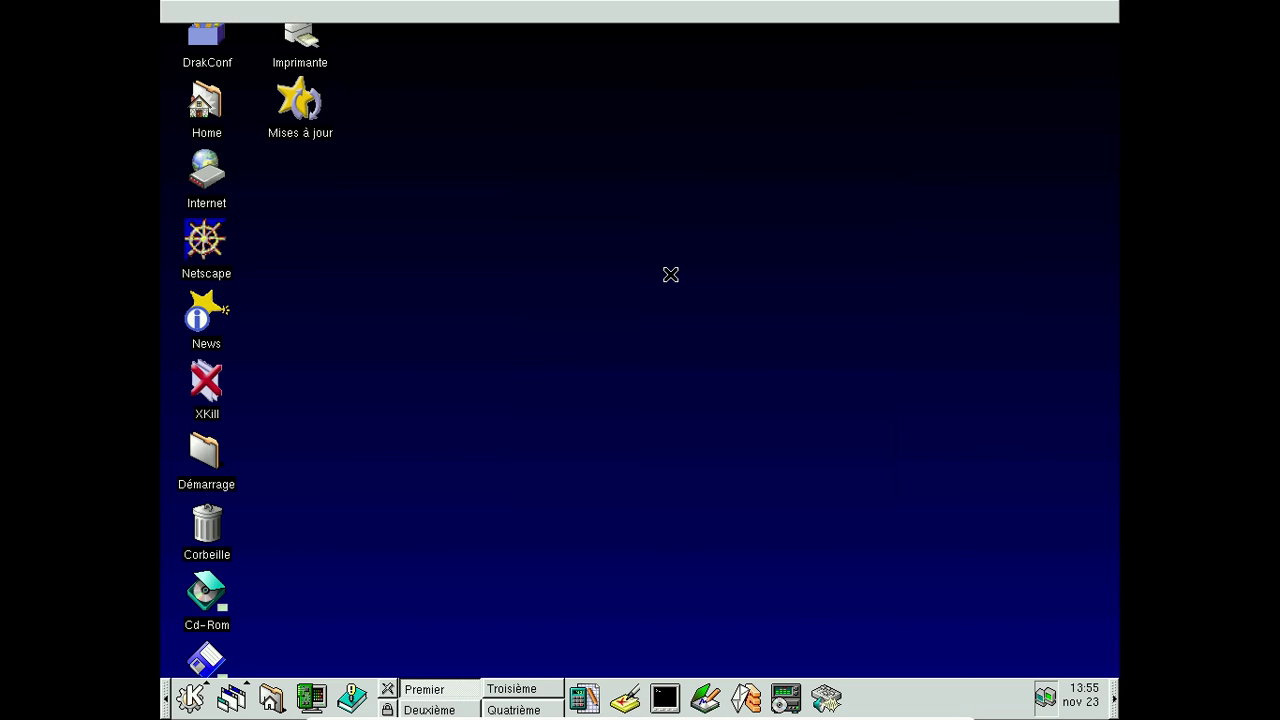
click(212, 60)
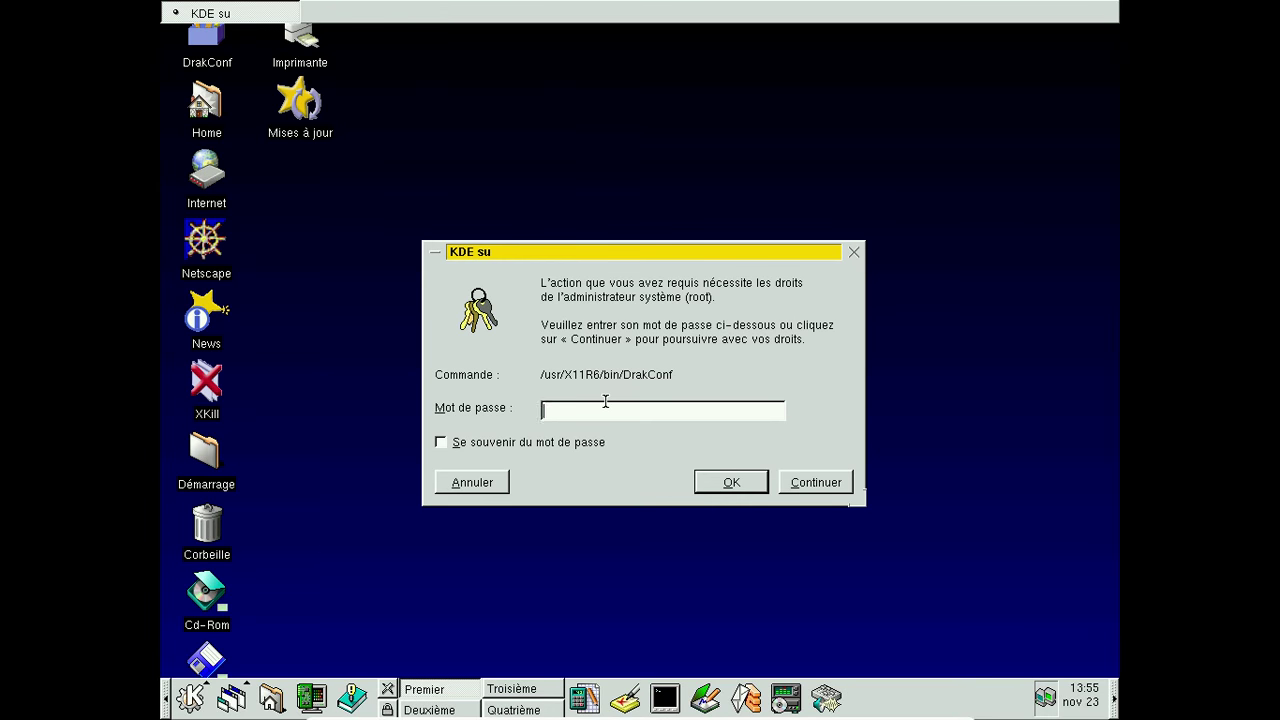
key(Return)
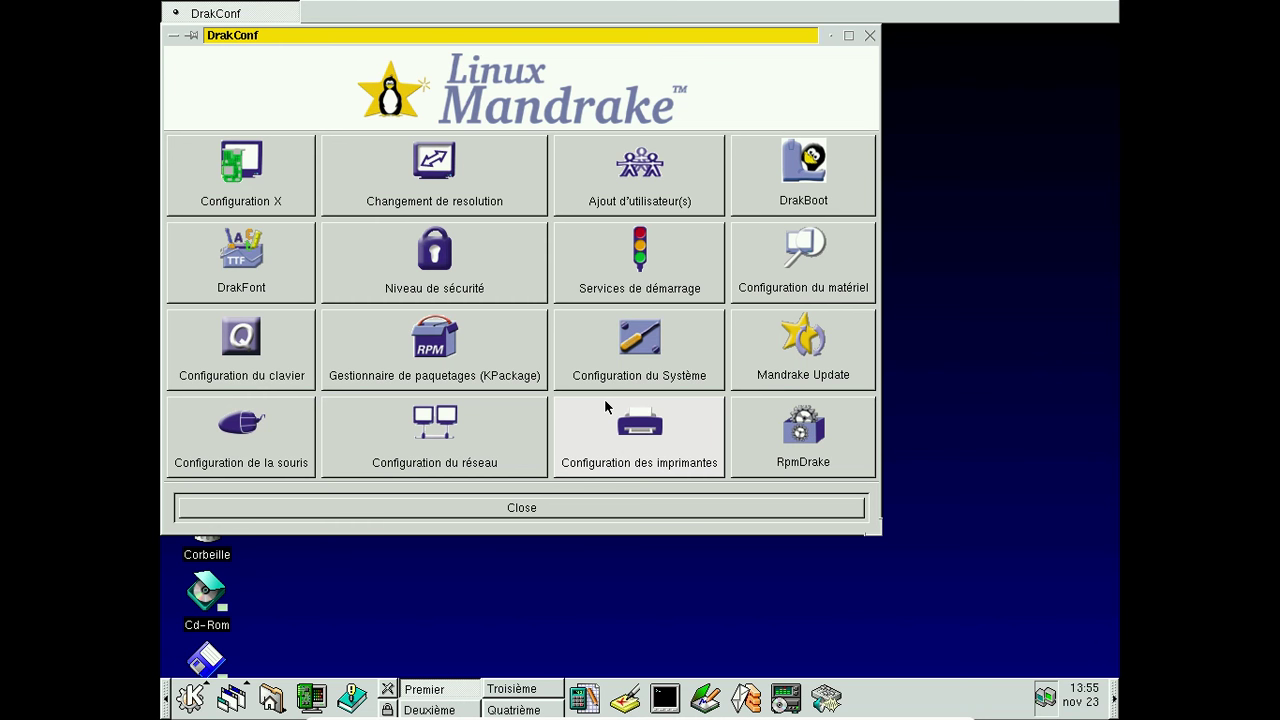
drag(545, 35, 723, 55)
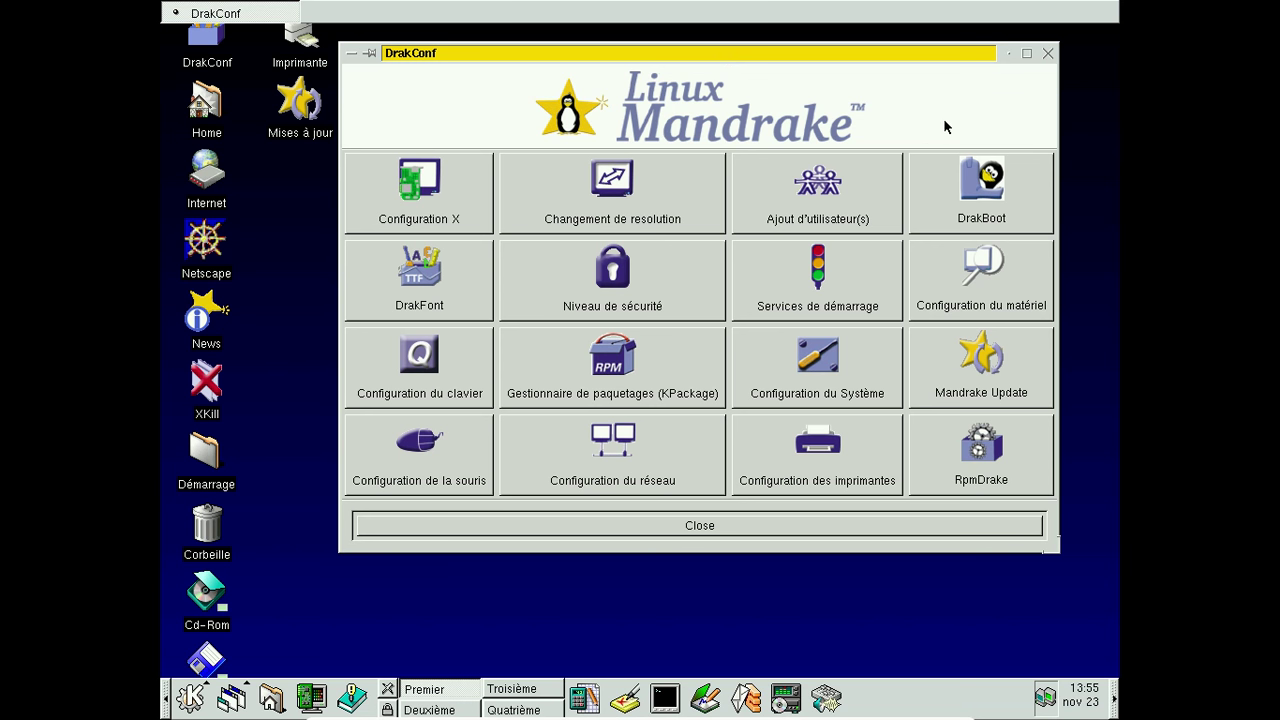
click(1047, 53)
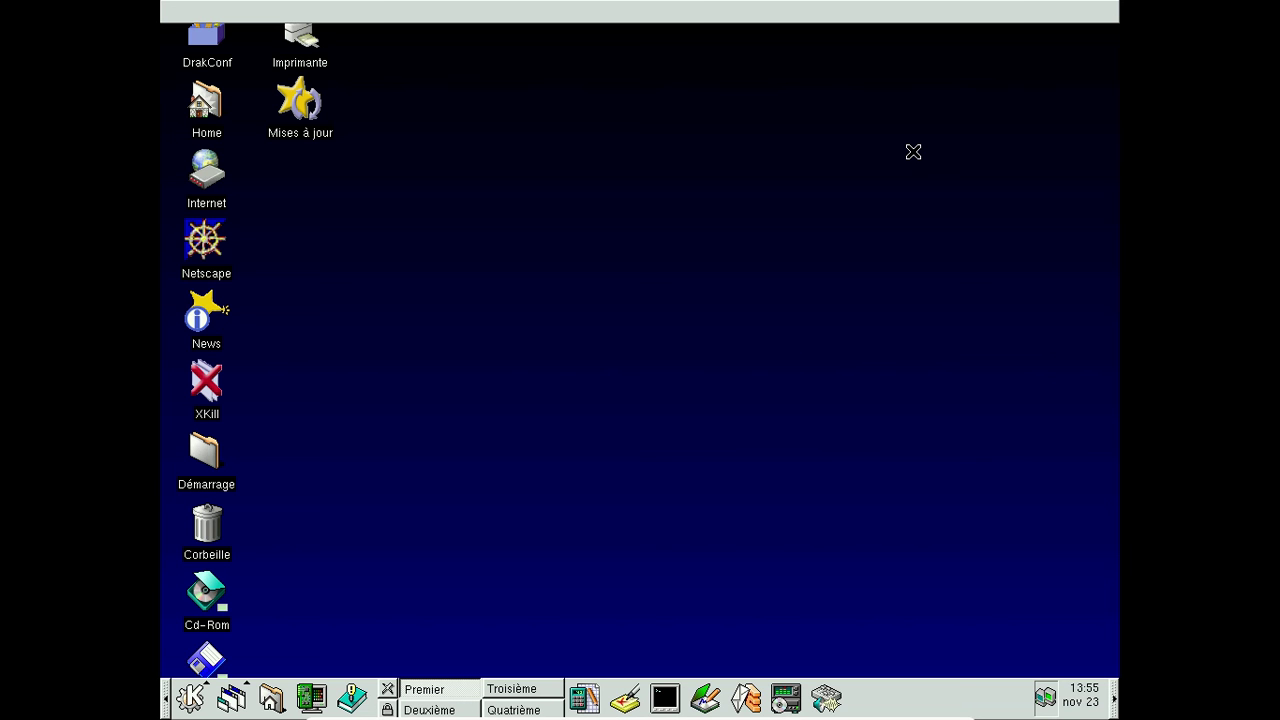
Launch The GIMP from Multimédia > Graphique and complete its personal installation with Install and Continue
click(190, 700)
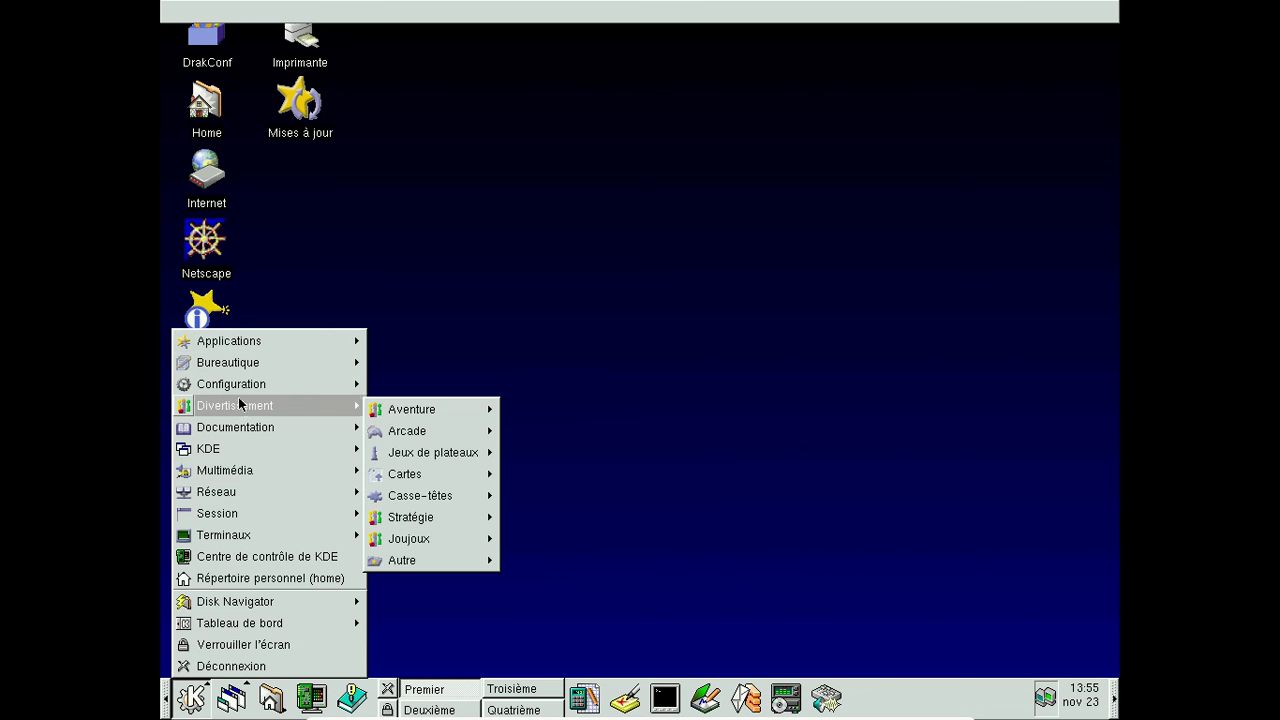
mouse_move(225, 470)
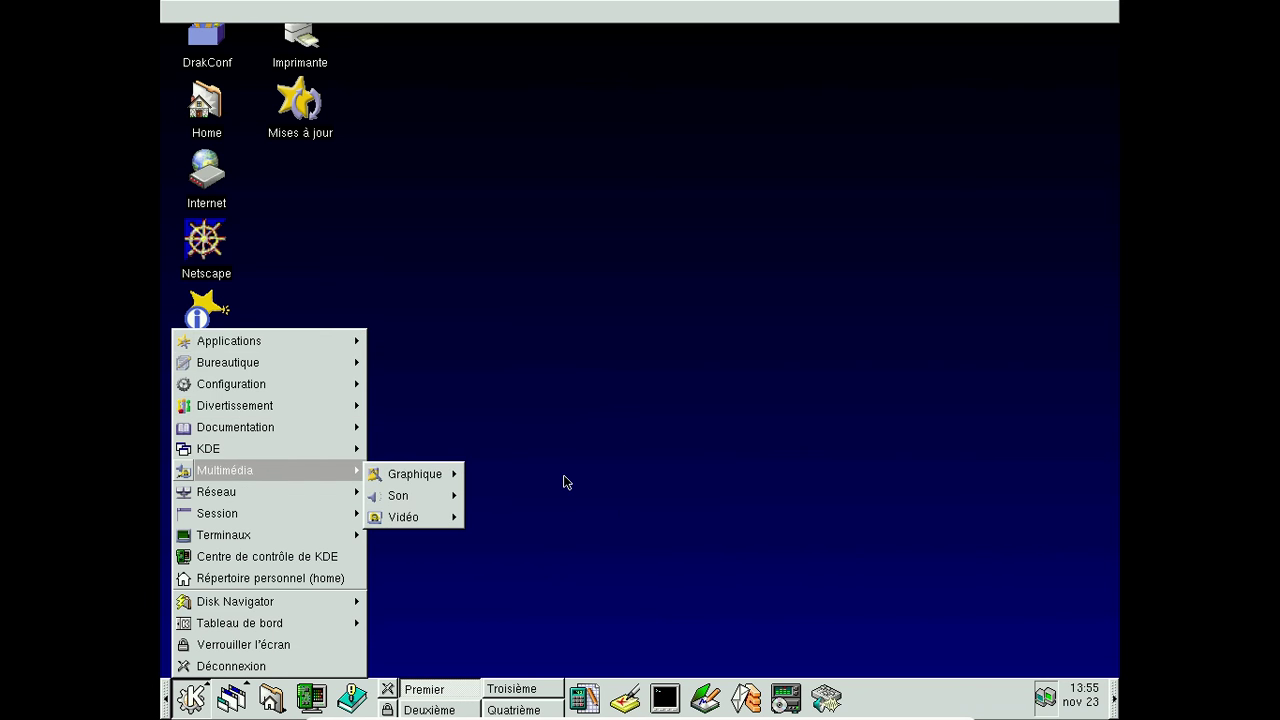
mouse_move(414, 474)
click(498, 378)
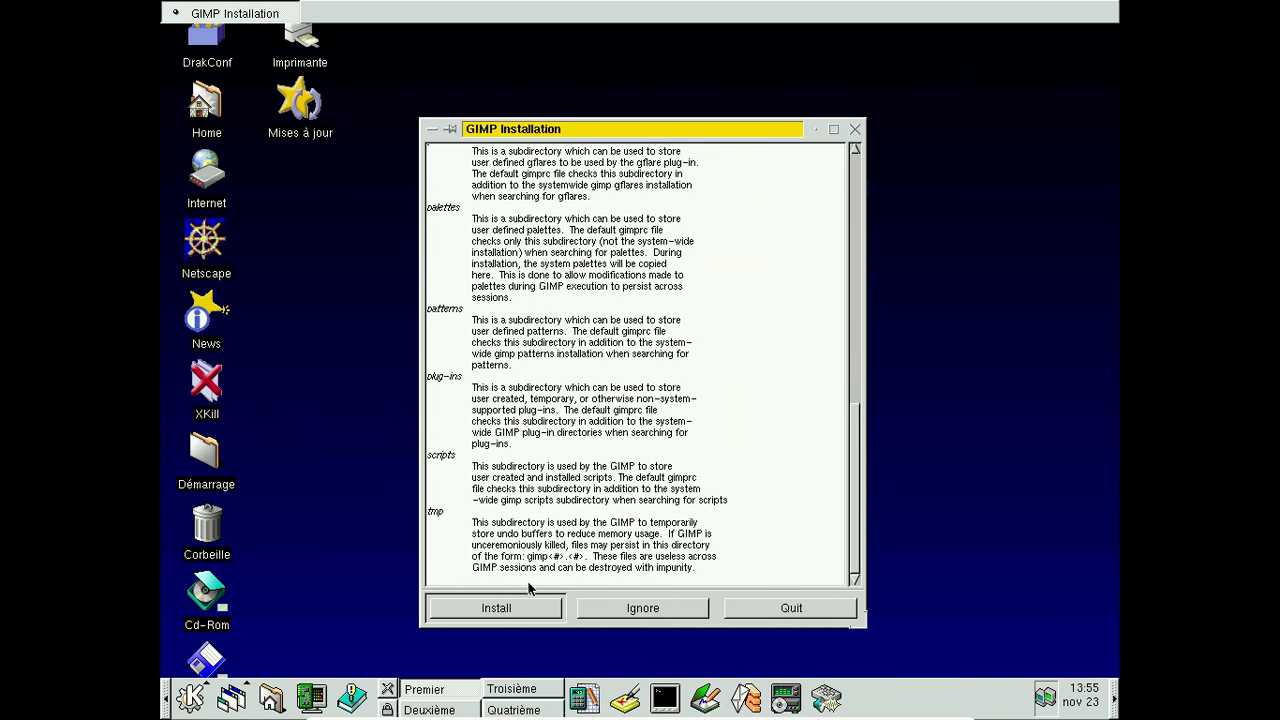
click(519, 611)
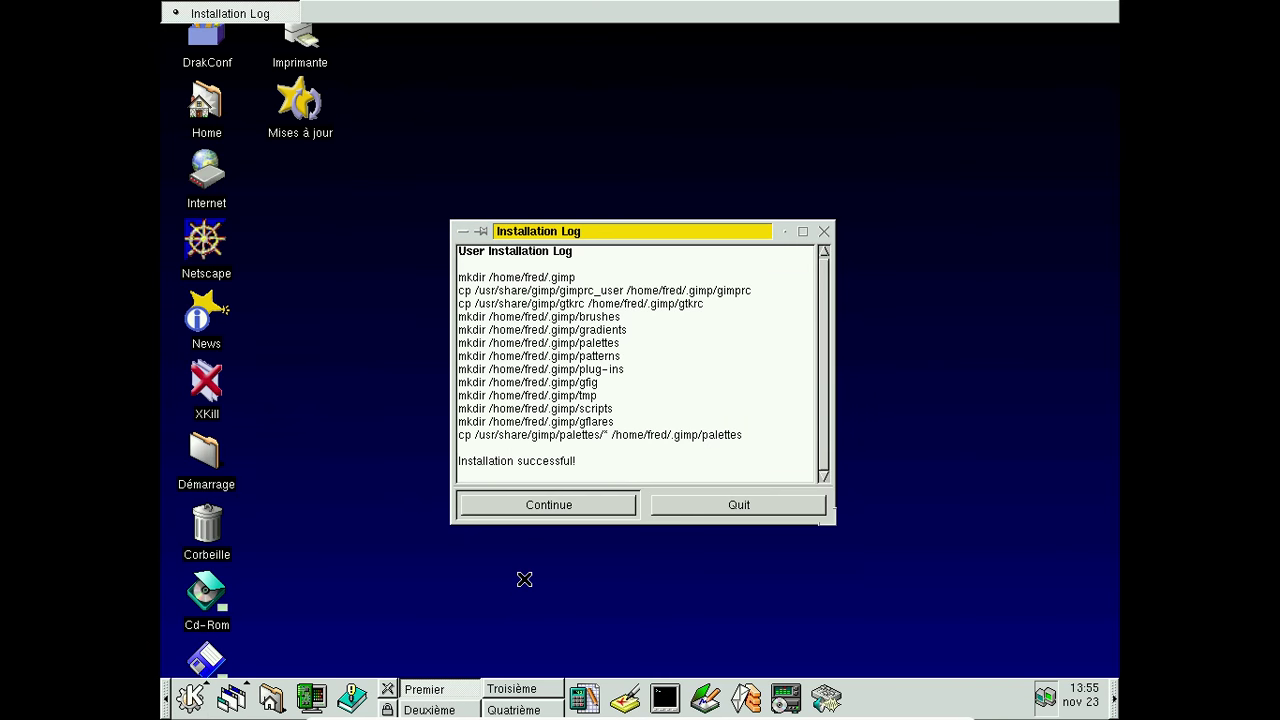
click(516, 507)
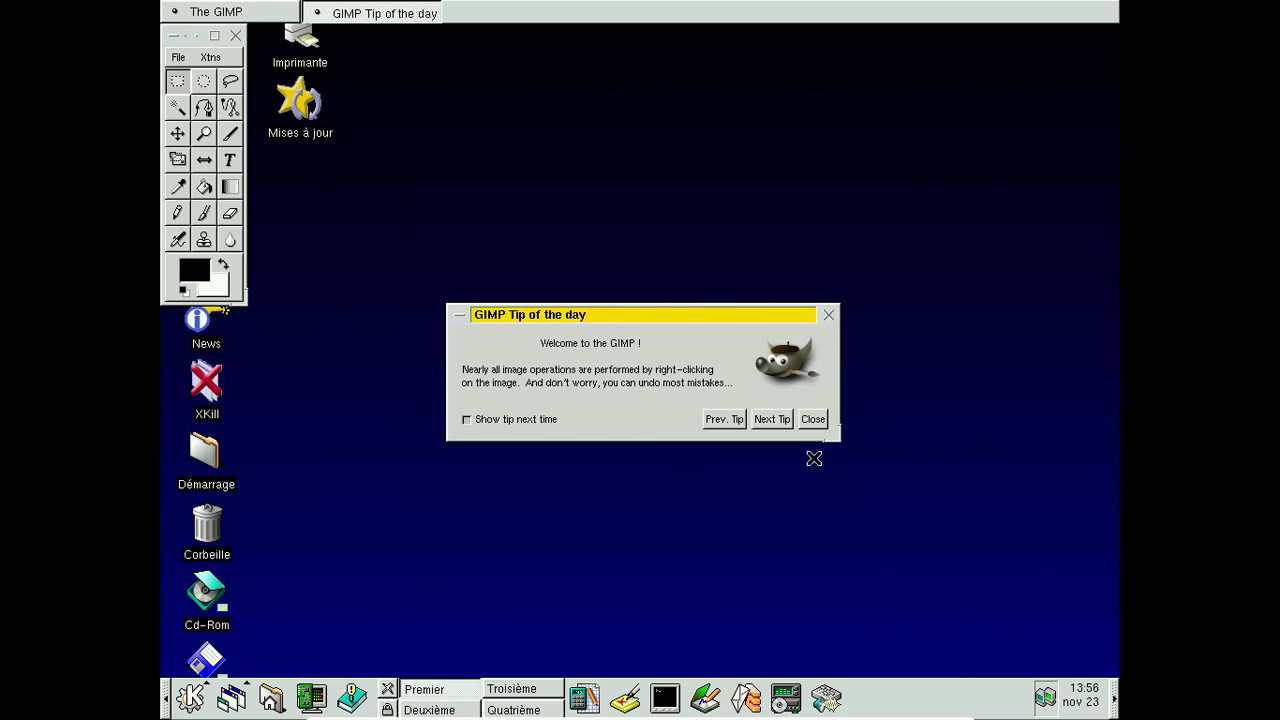
Dismiss the Tip of the day, view and close About the GIMP, then show Script-Fu Logos
click(815, 420)
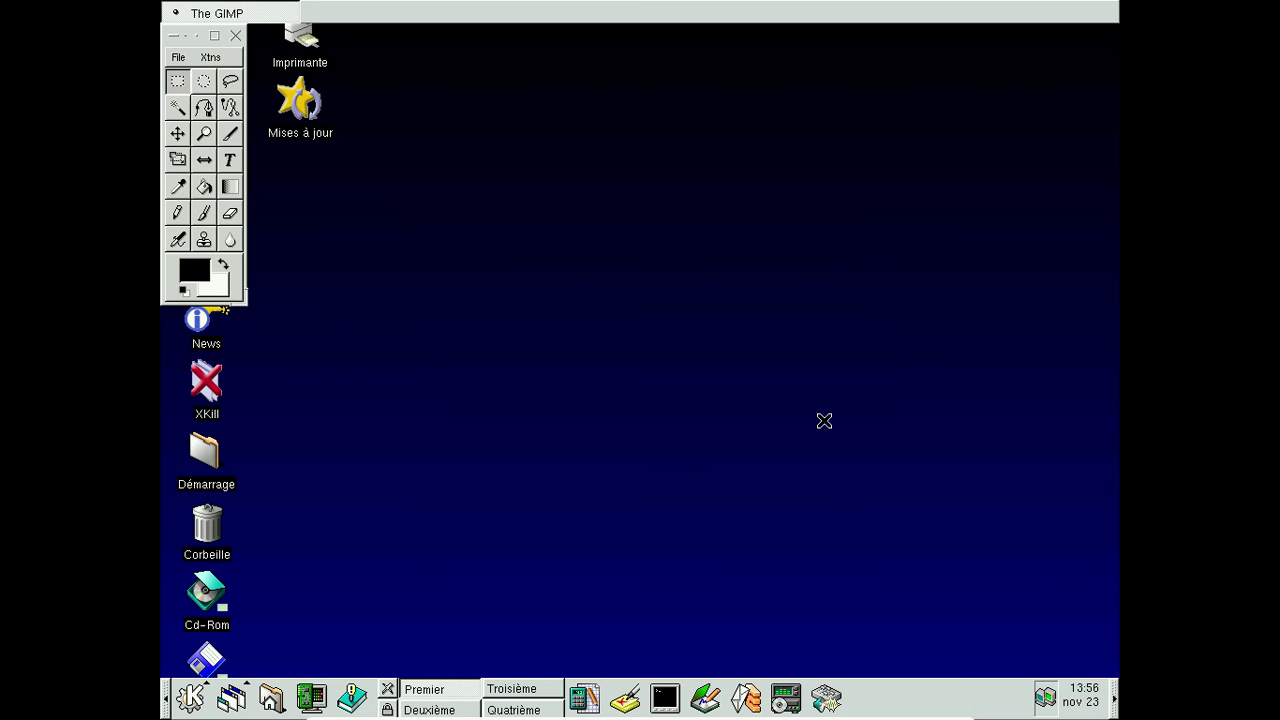
click(178, 57)
click(188, 112)
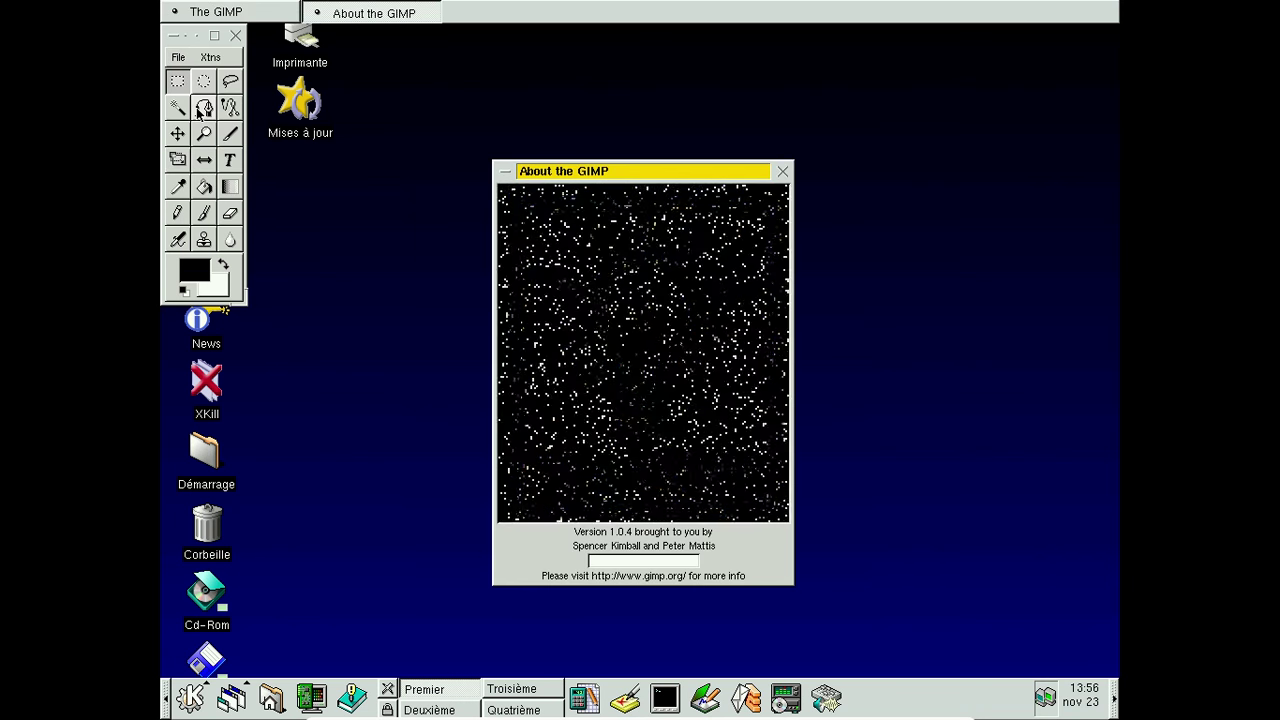
drag(618, 171, 730, 108)
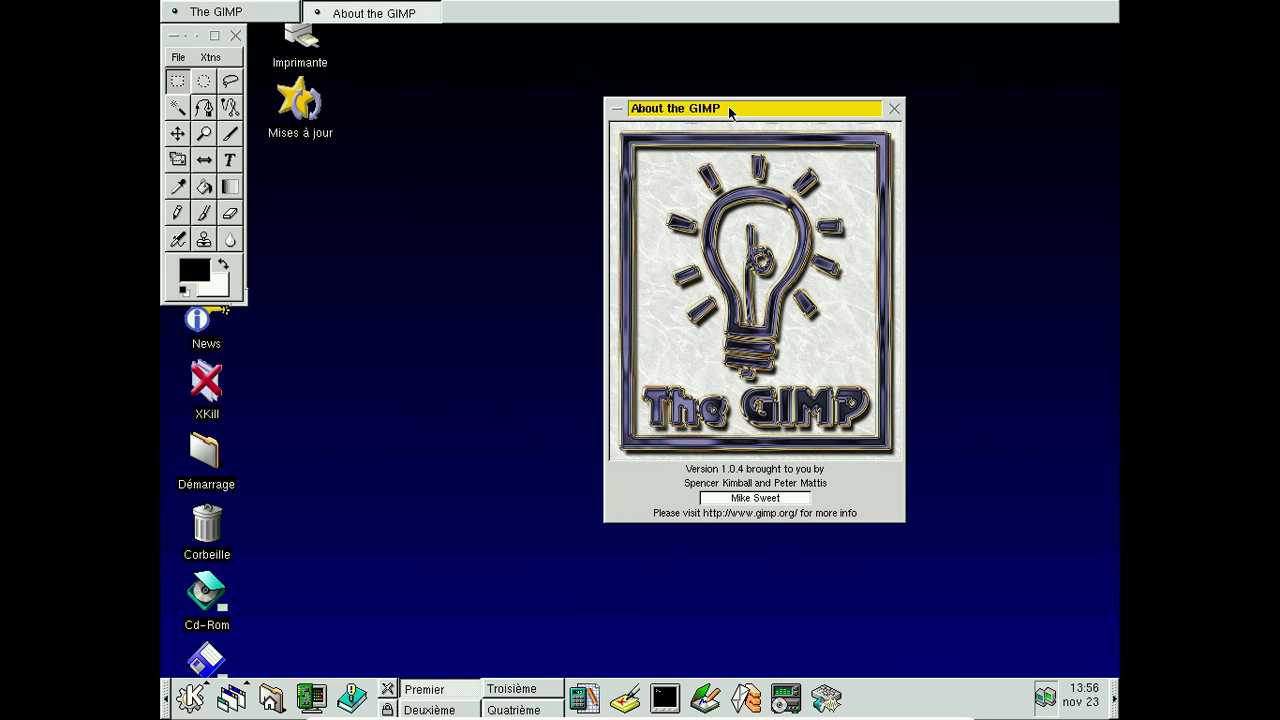
click(894, 108)
click(210, 57)
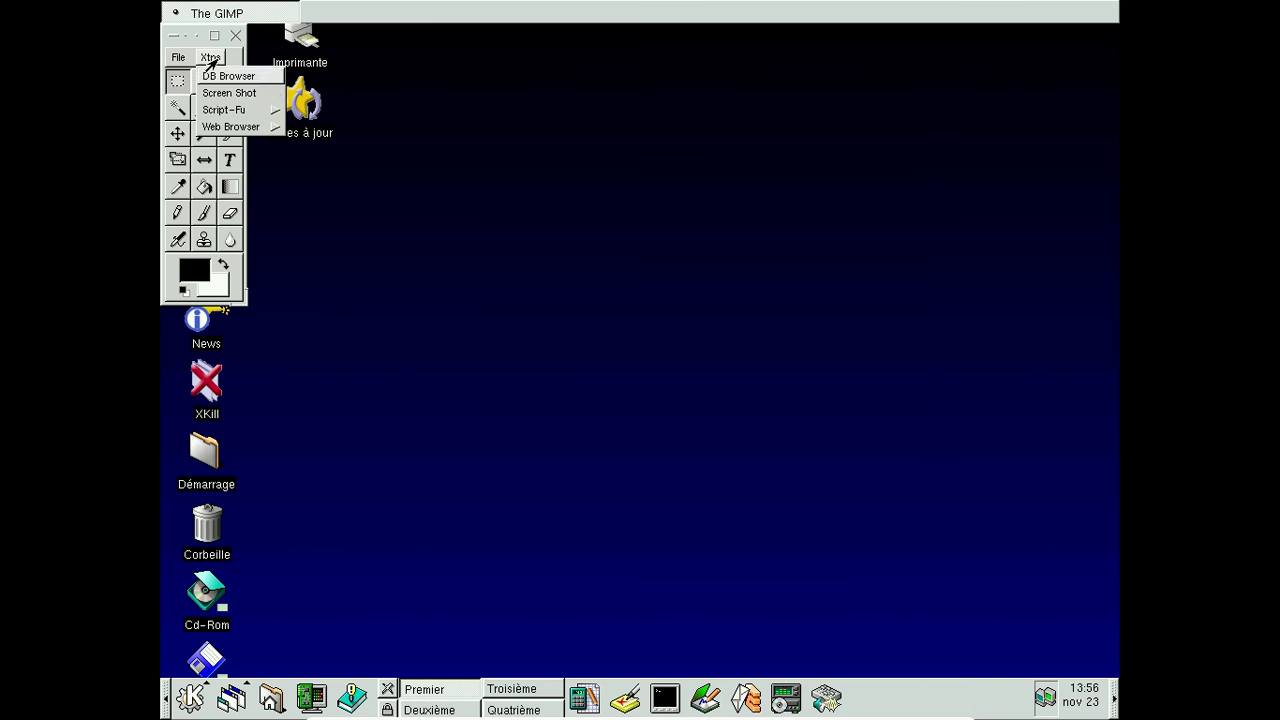
mouse_move(224, 110)
mouse_move(300, 166)
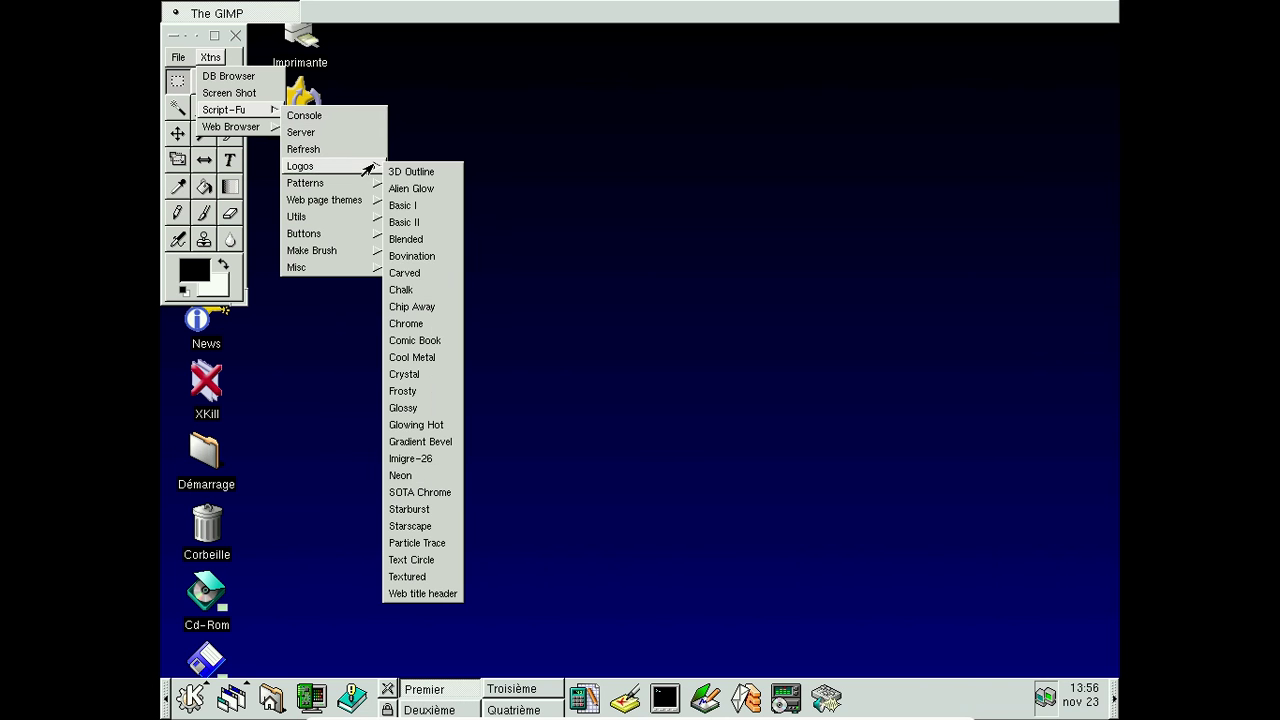
Render an Alien Glow 'ALIEN' logo and a red Script-Fu Sphere with default settings
click(428, 189)
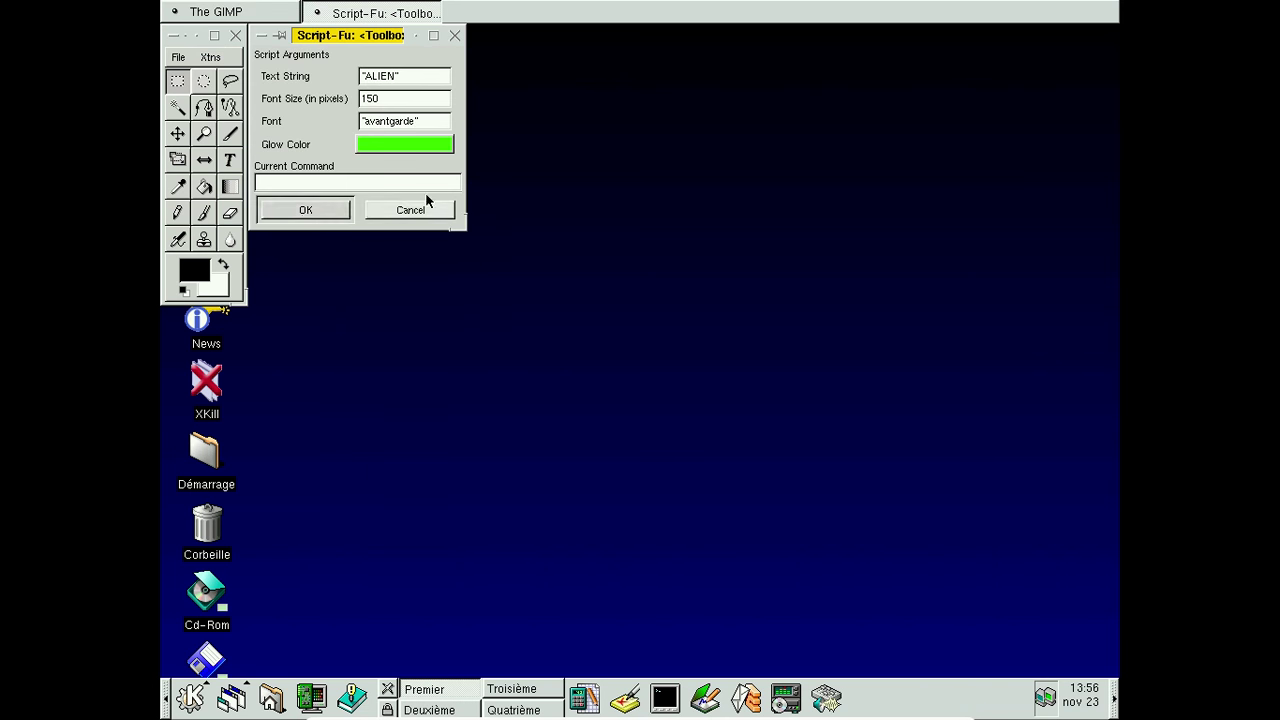
click(302, 212)
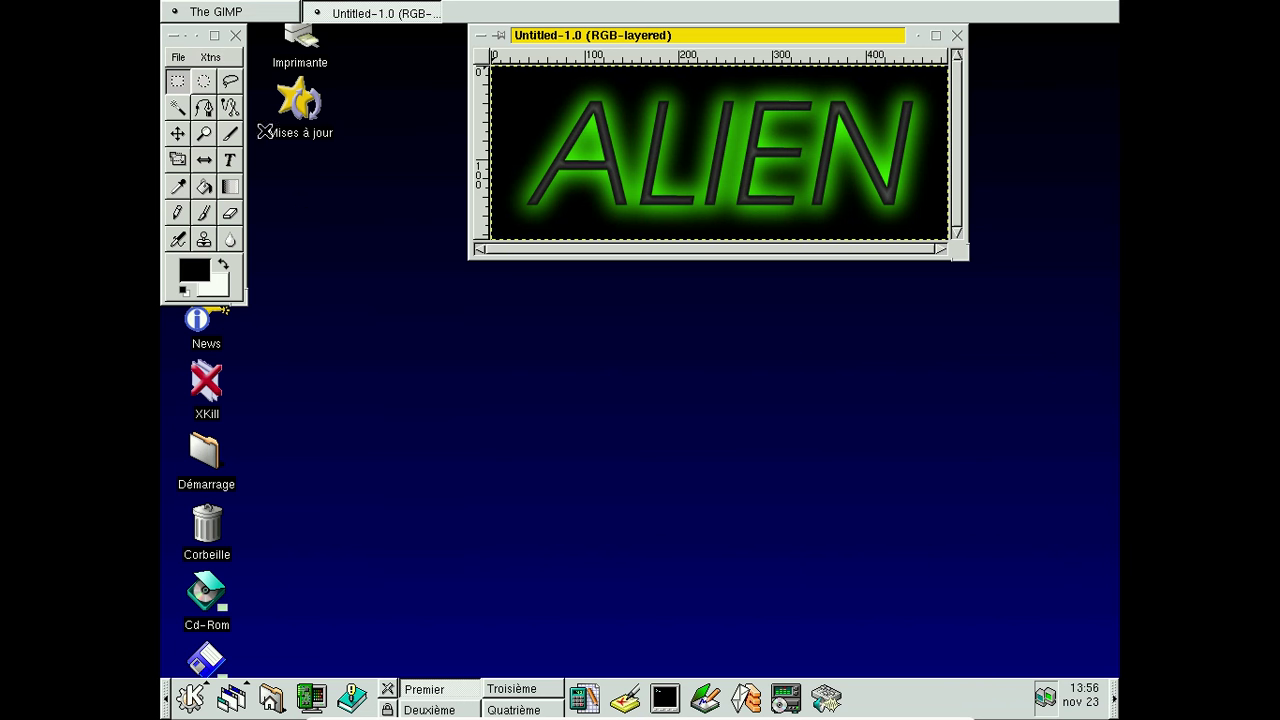
click(210, 57)
mouse_move(224, 110)
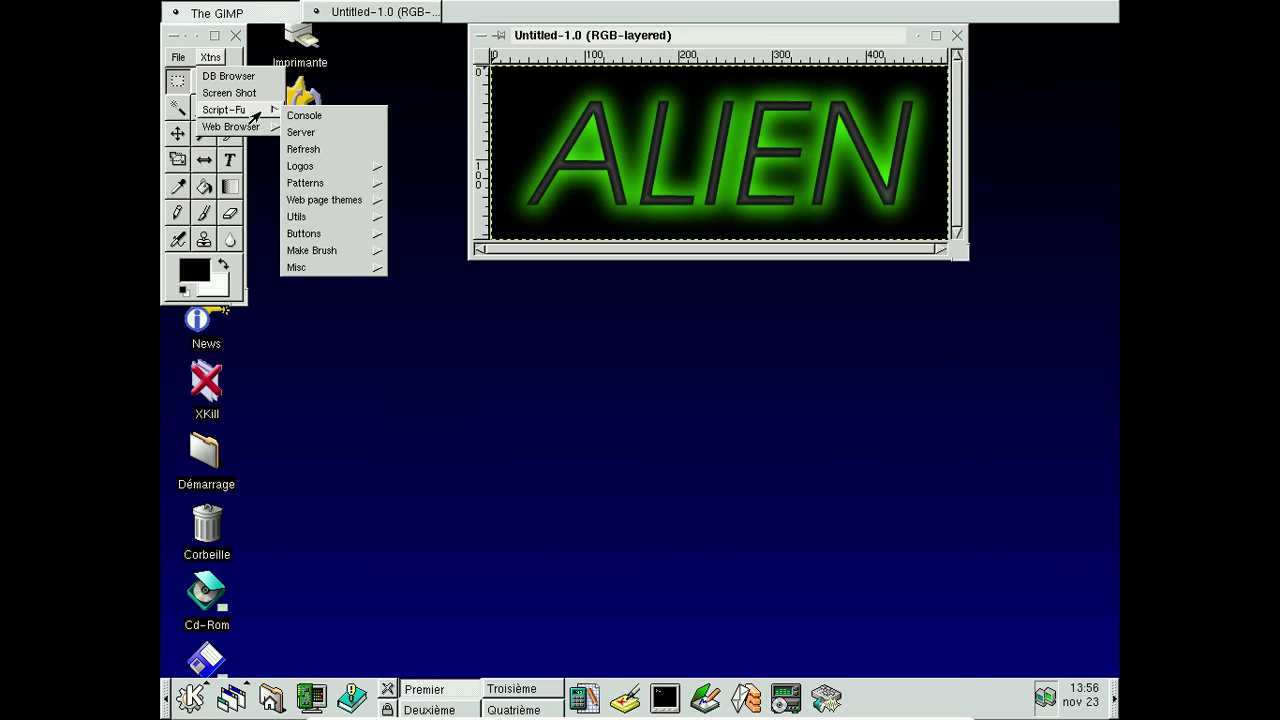
mouse_move(310, 267)
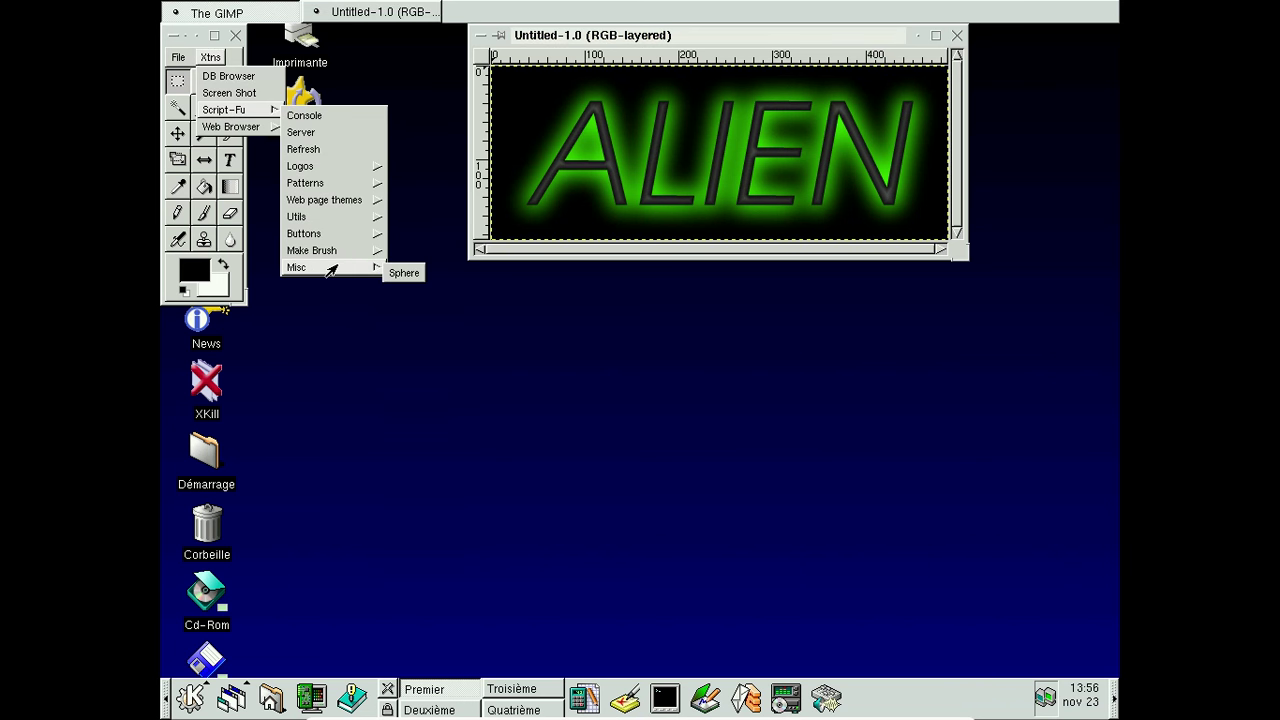
click(391, 271)
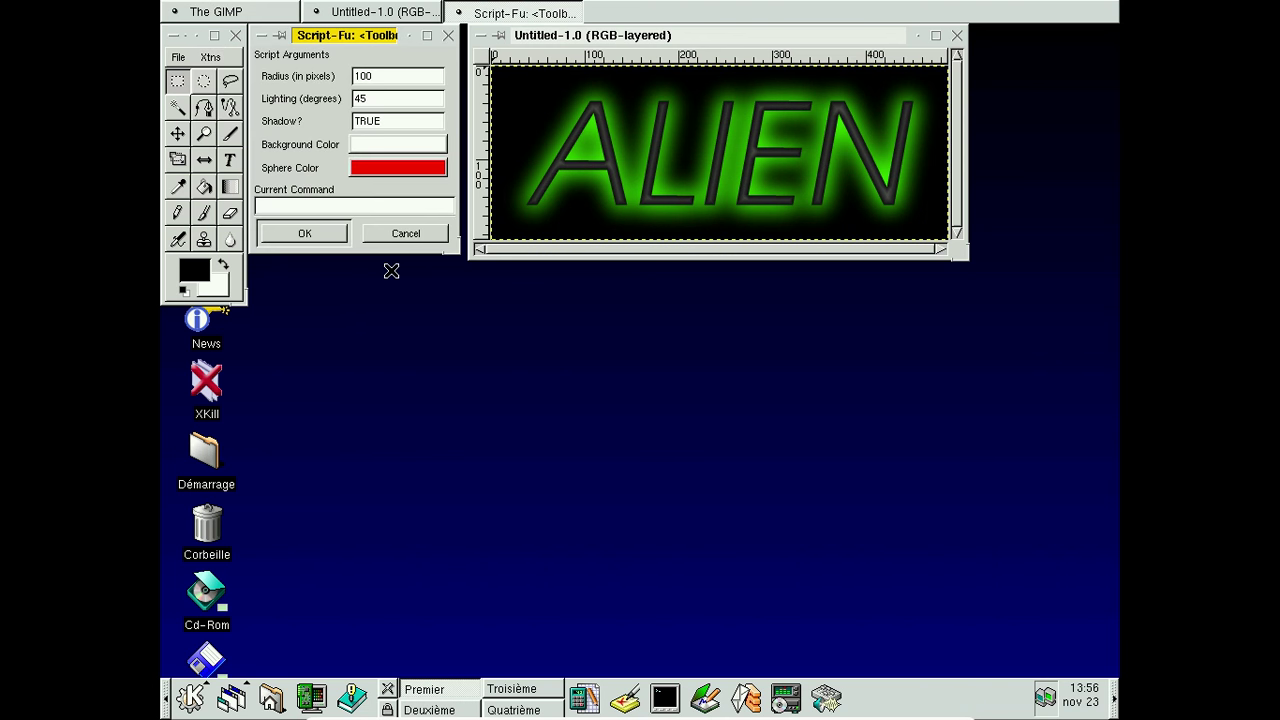
click(304, 233)
Move the sphere image right, check its Layers & Channels, then close it without saving
drag(384, 280, 691, 280)
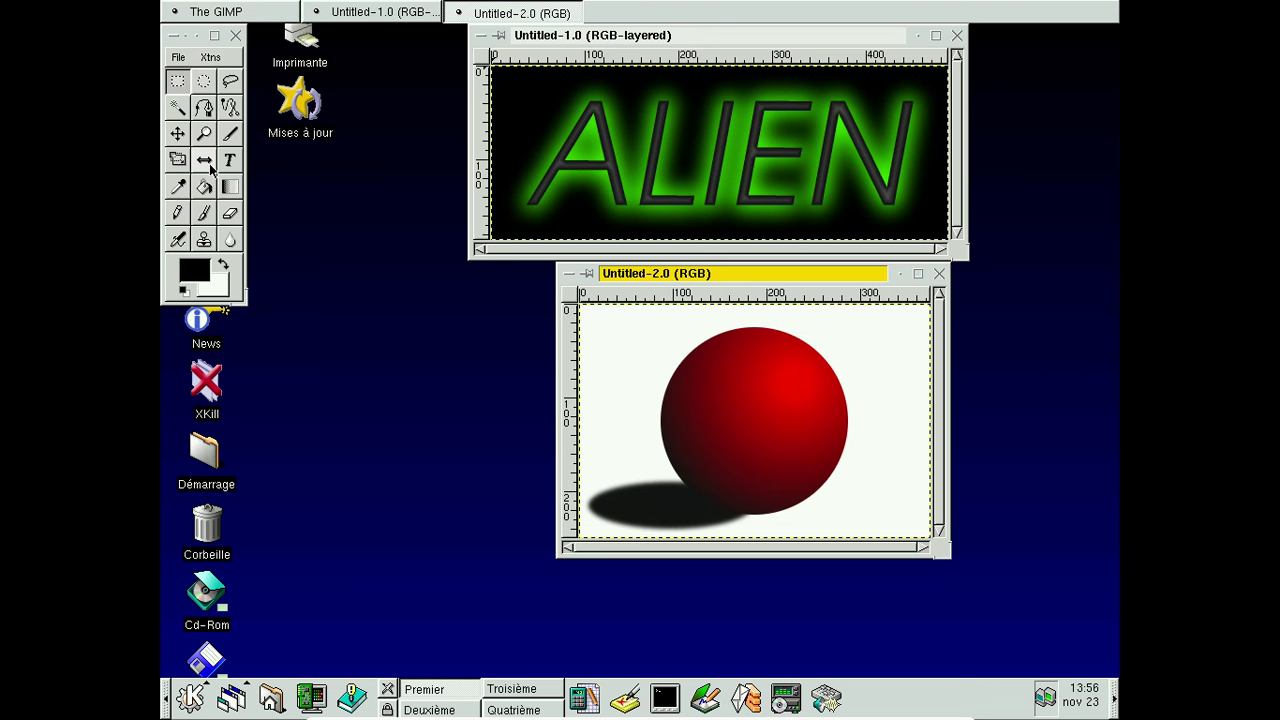
right_click(625, 349)
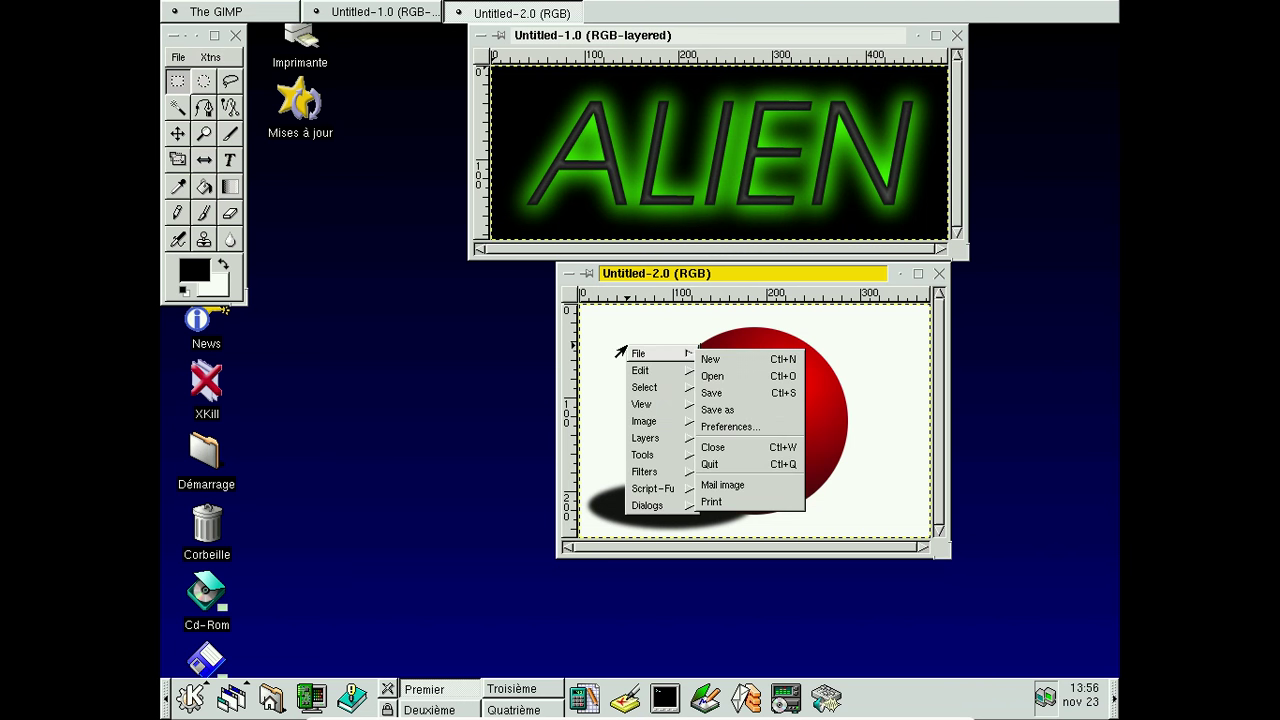
mouse_move(648, 438)
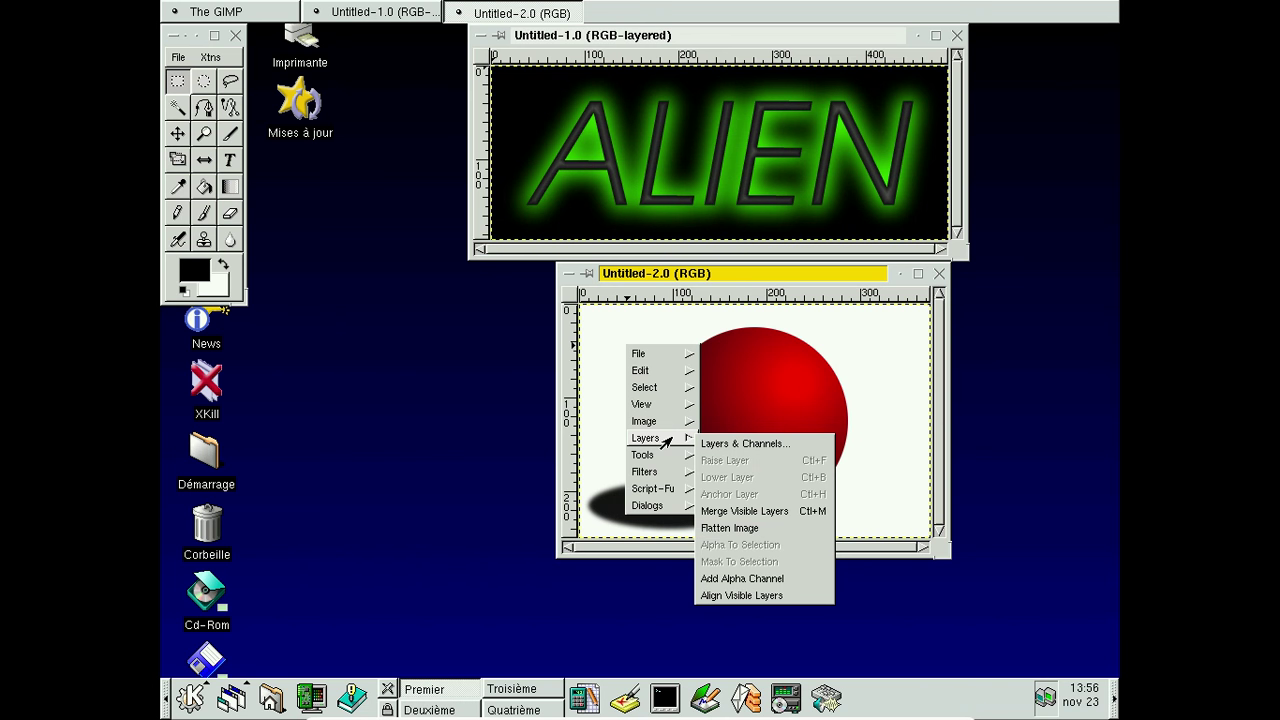
click(714, 450)
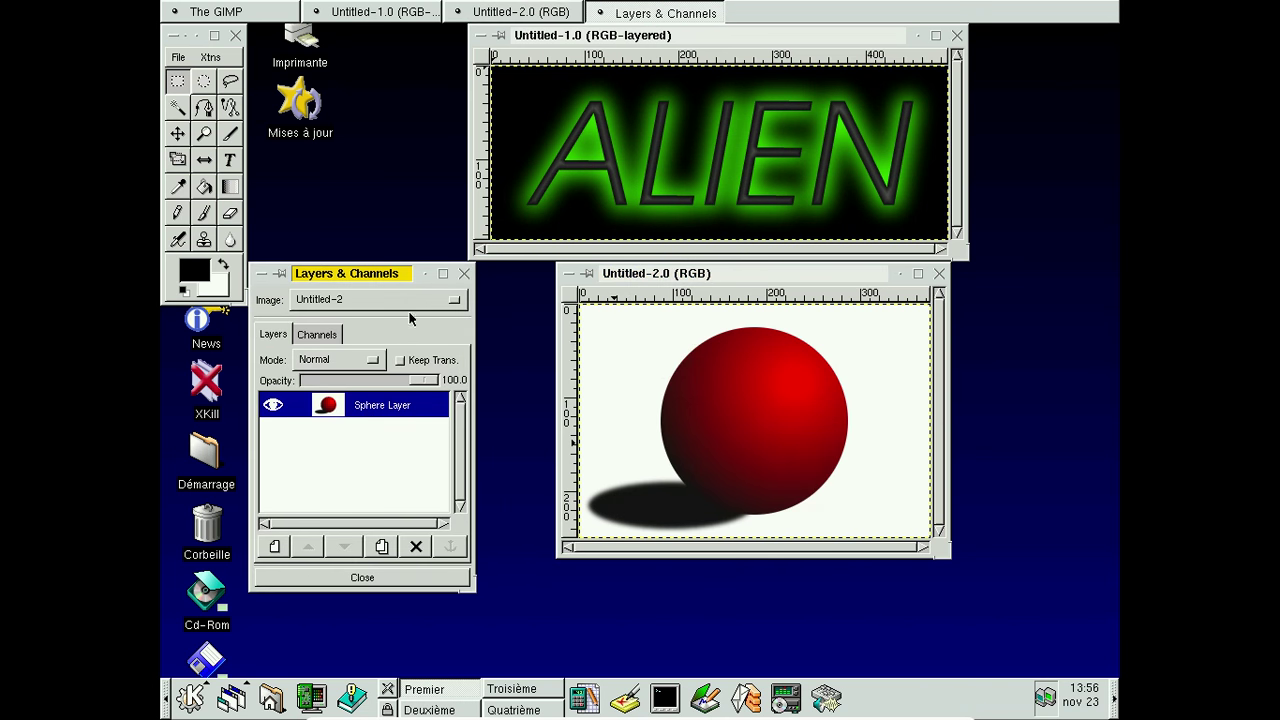
click(464, 273)
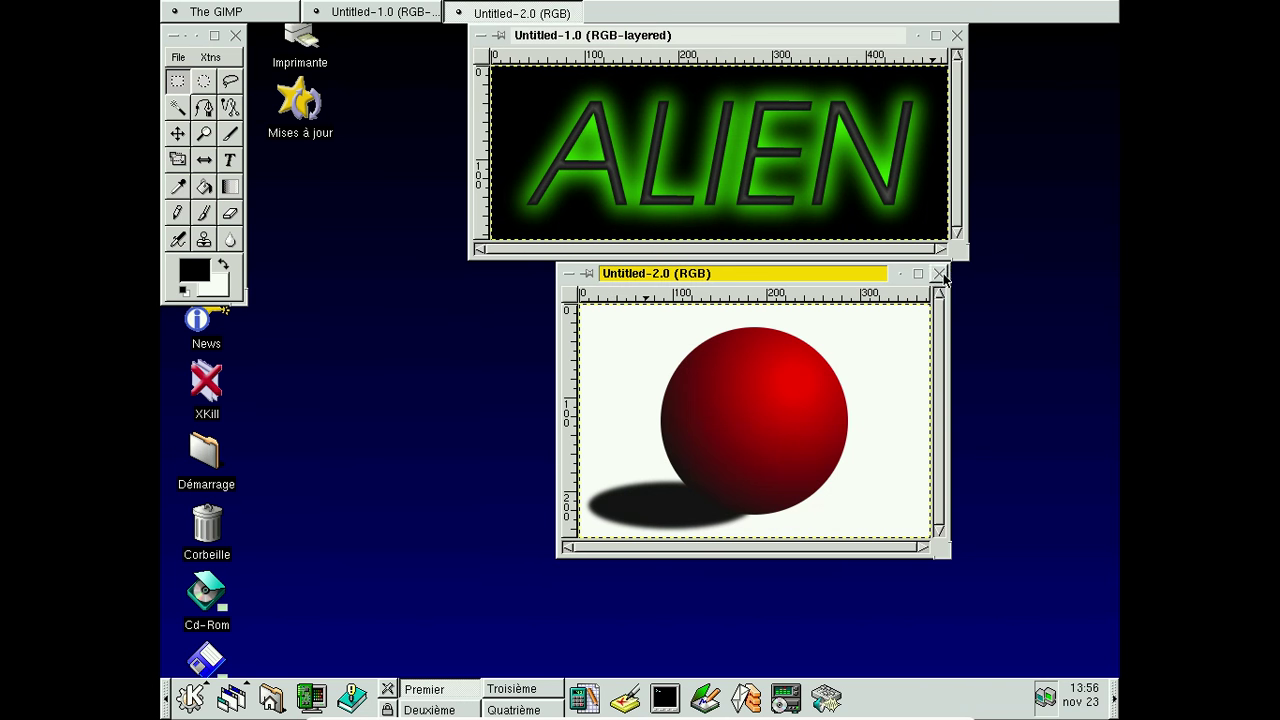
click(940, 274)
click(930, 306)
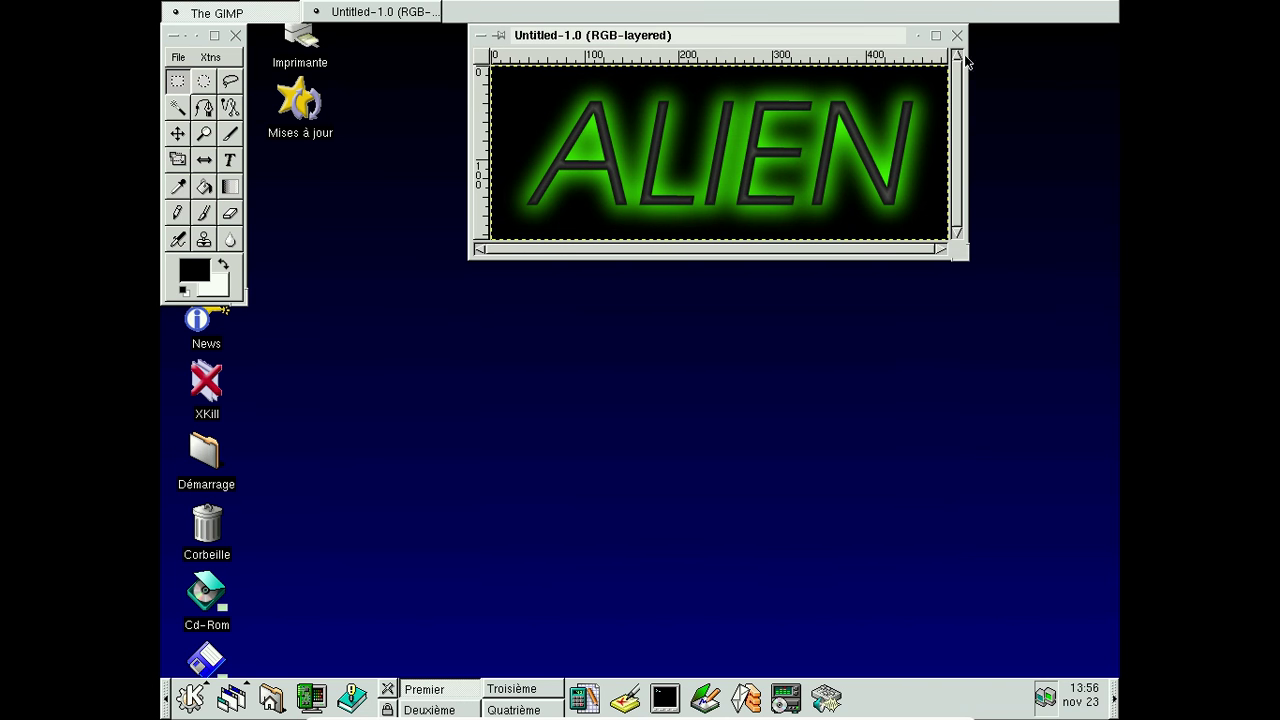
Discard the unsaved ALIEN logo and render the Patterns > Trochoid demo with default settings
click(957, 35)
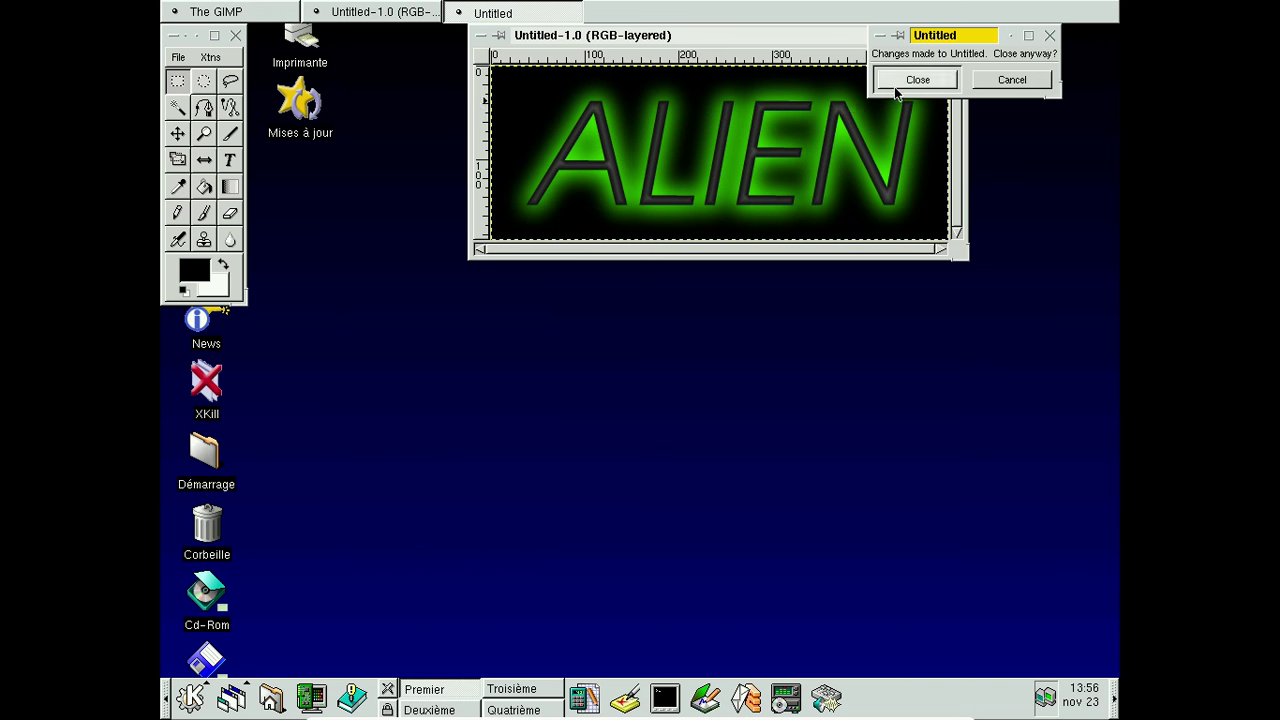
click(917, 79)
click(177, 58)
mouse_move(230, 127)
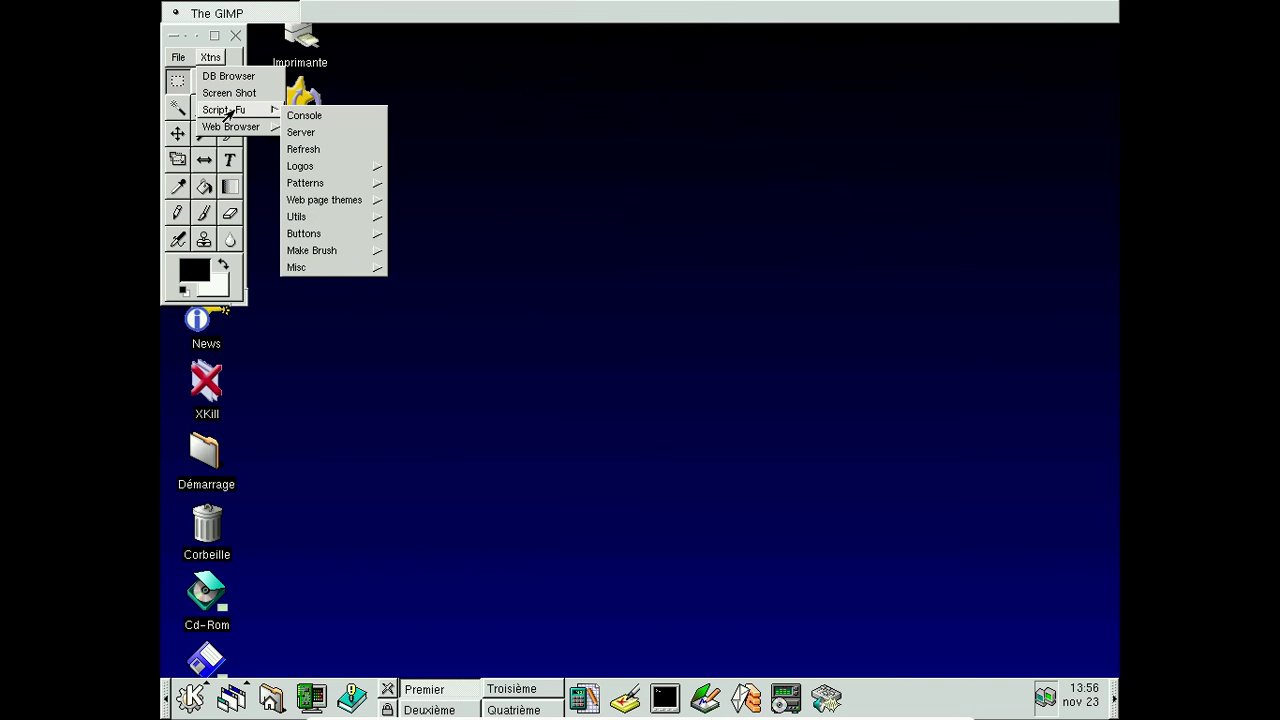
mouse_move(305, 183)
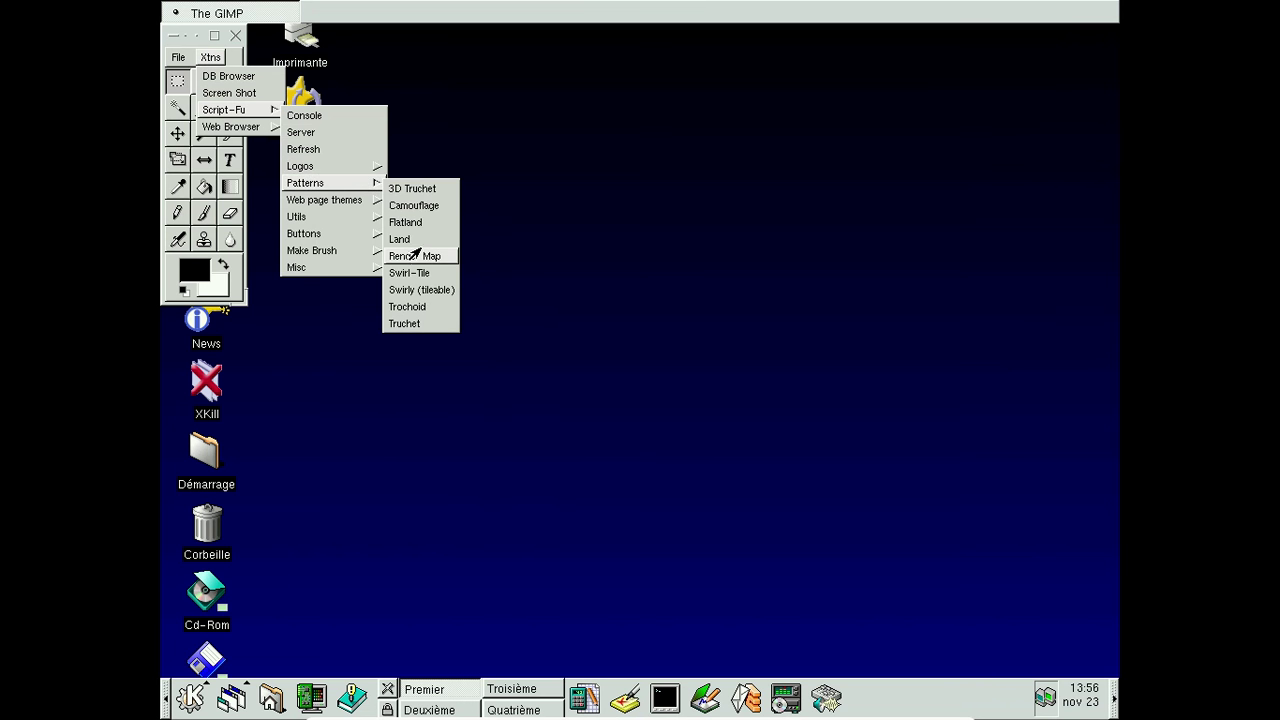
click(406, 306)
click(318, 230)
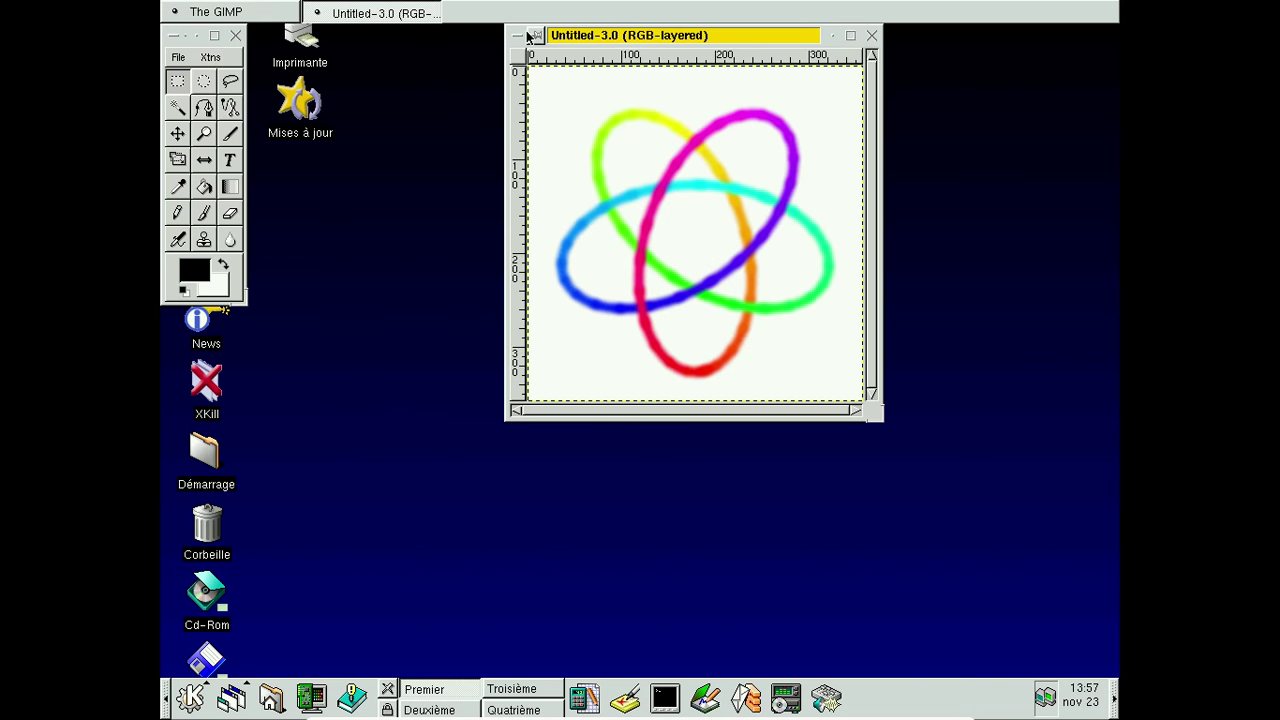
Discard the unsaved trochoid image and select the bucket fill and blend tools
click(872, 36)
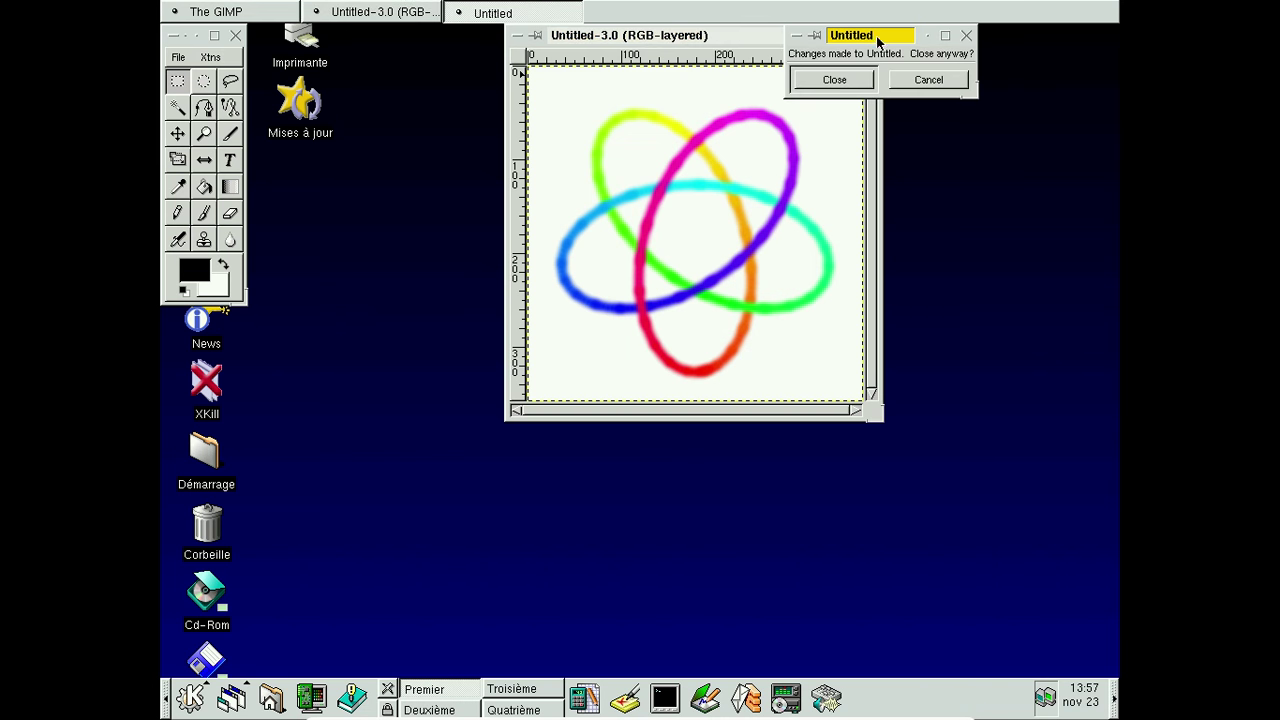
click(856, 84)
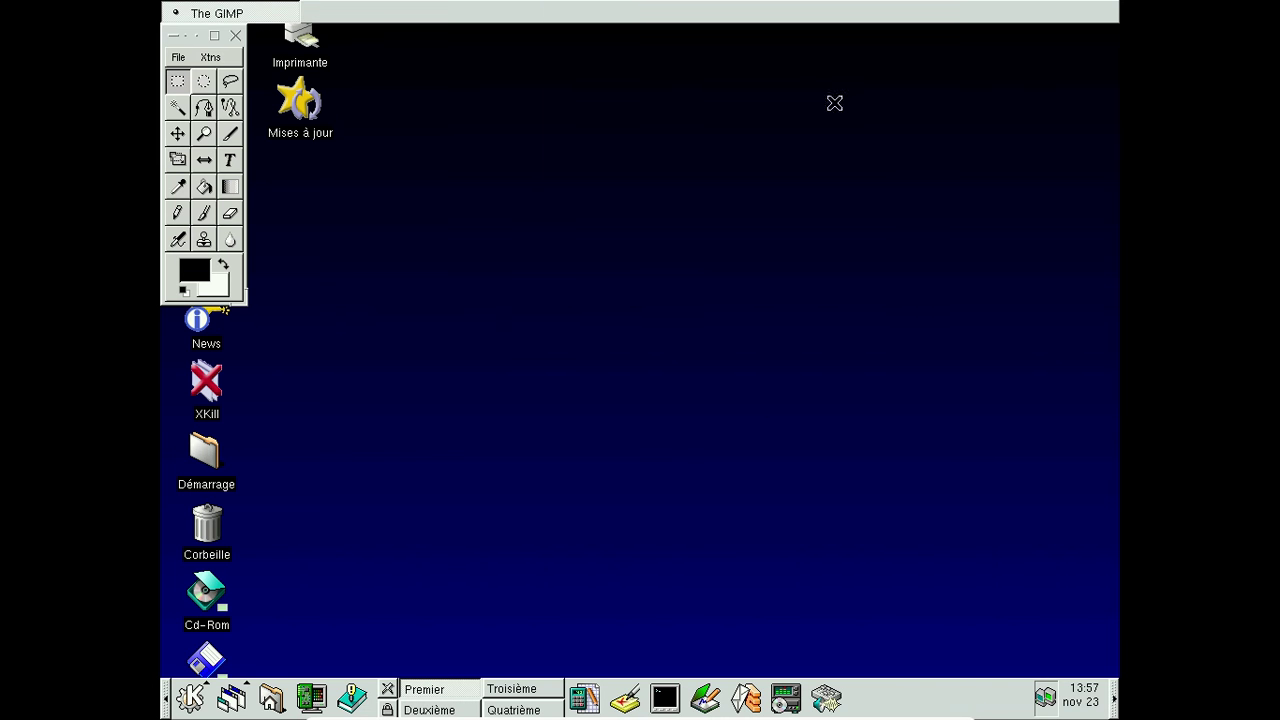
click(204, 192)
click(229, 190)
Open the Brushes and Patterns selection dialogs and drag each clear of the toolbox
click(212, 138)
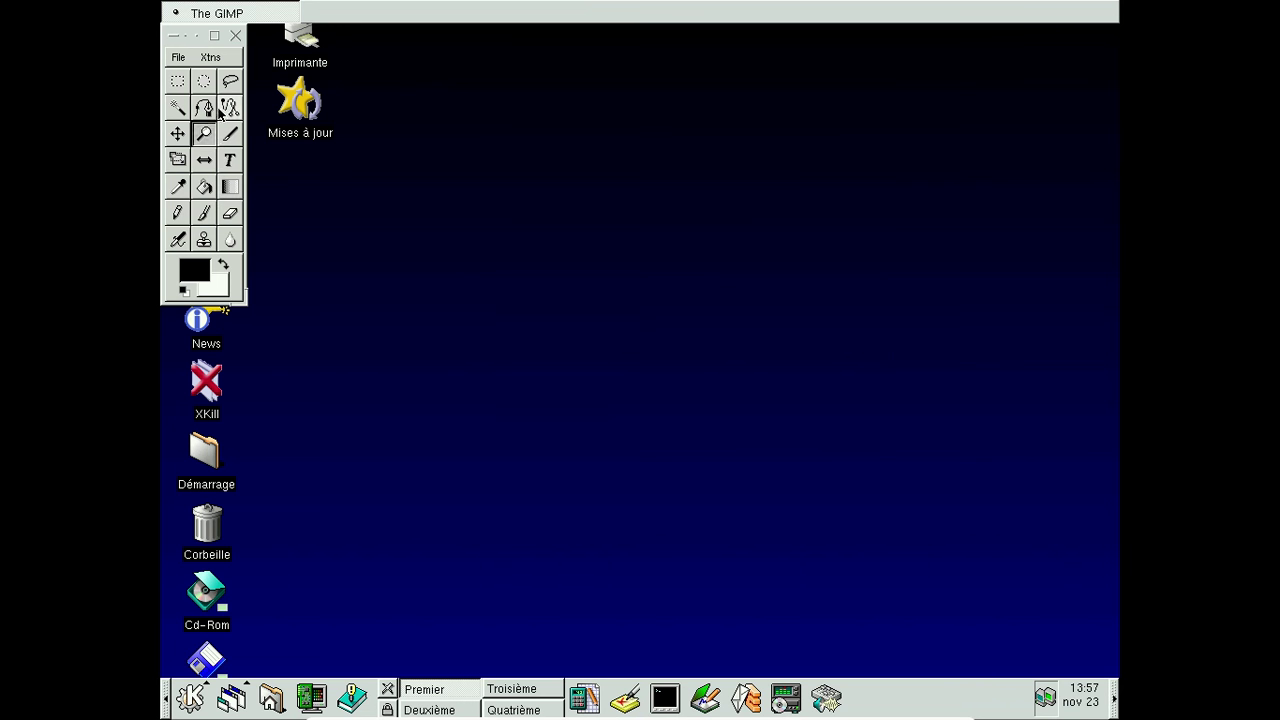
click(176, 84)
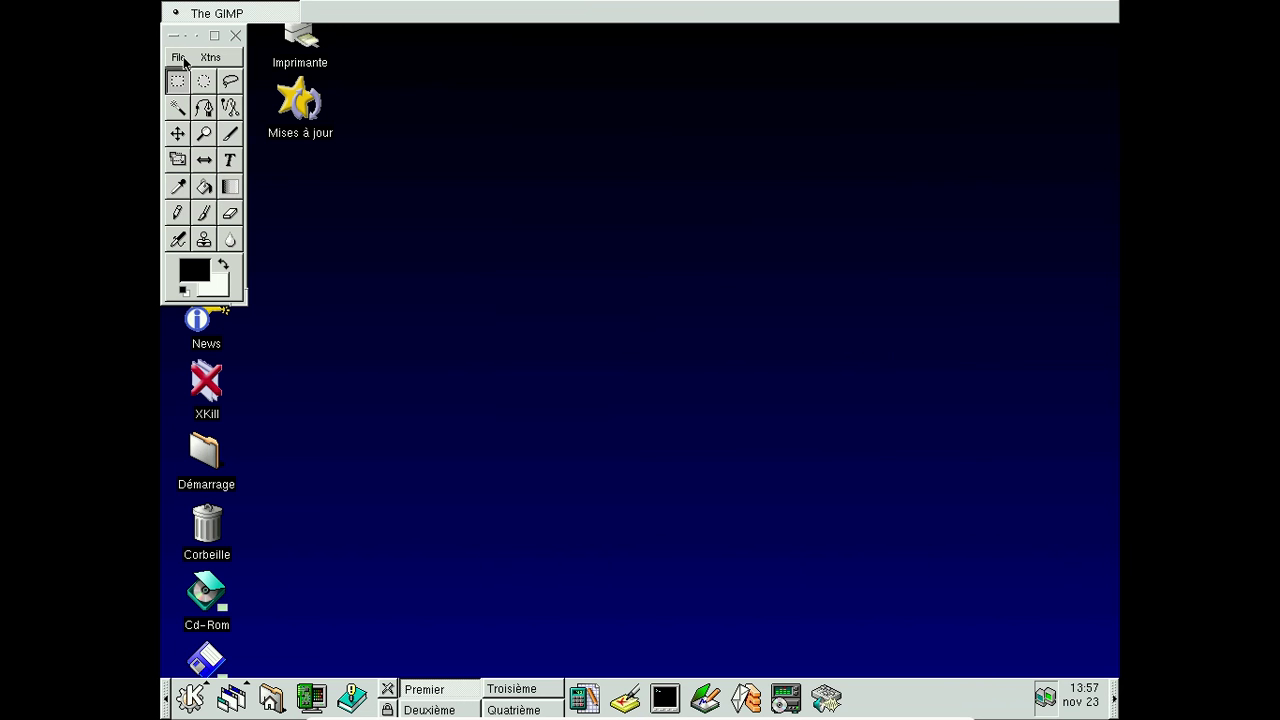
click(177, 58)
mouse_move(200, 164)
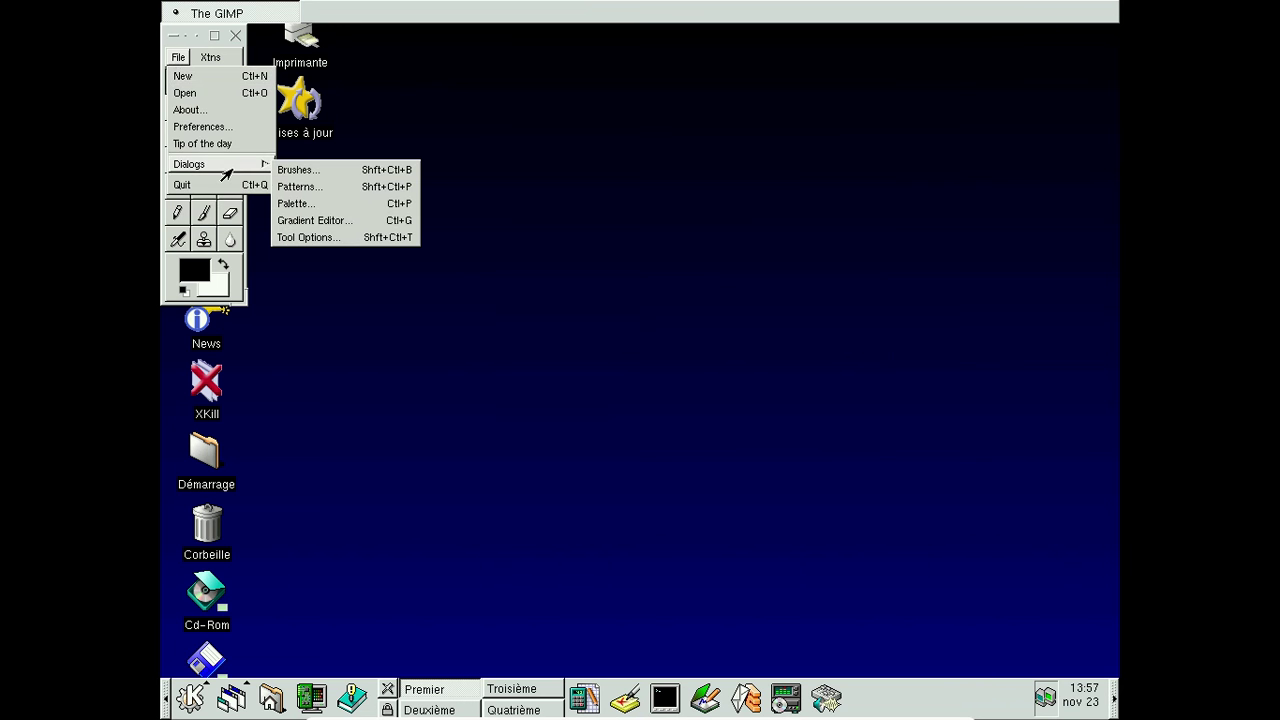
click(300, 171)
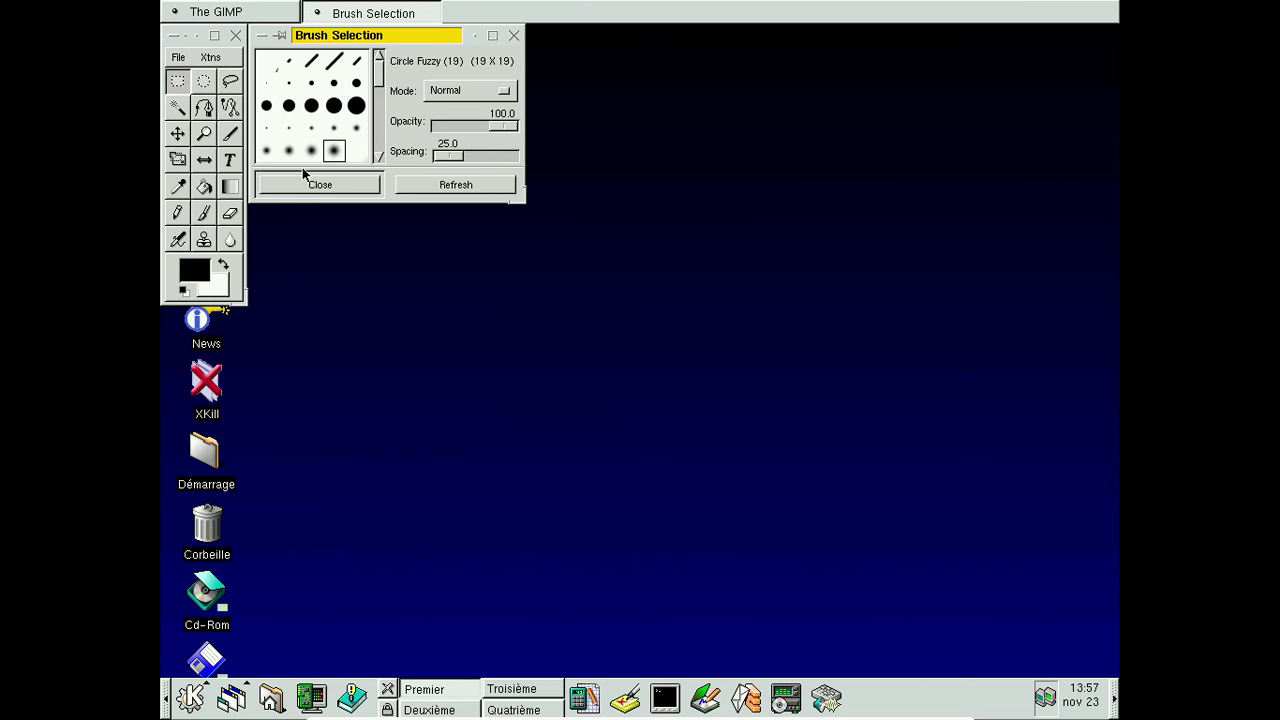
drag(323, 38, 790, 38)
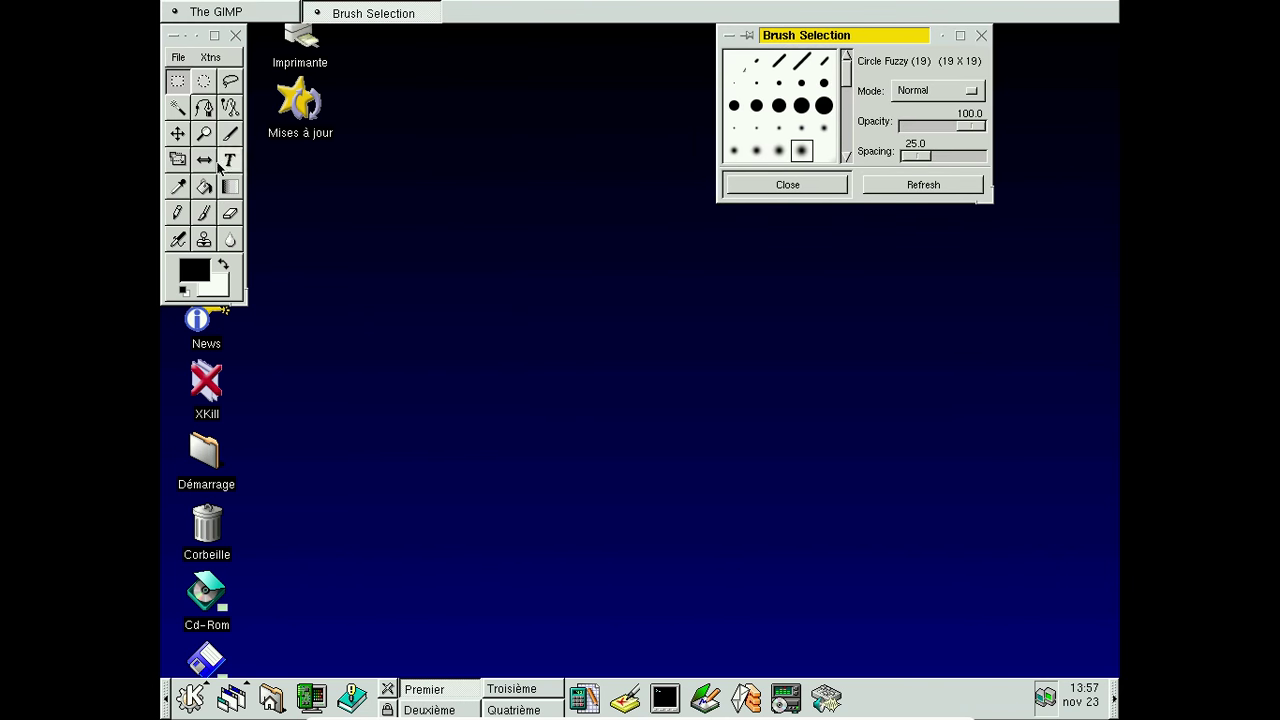
click(180, 58)
mouse_move(190, 164)
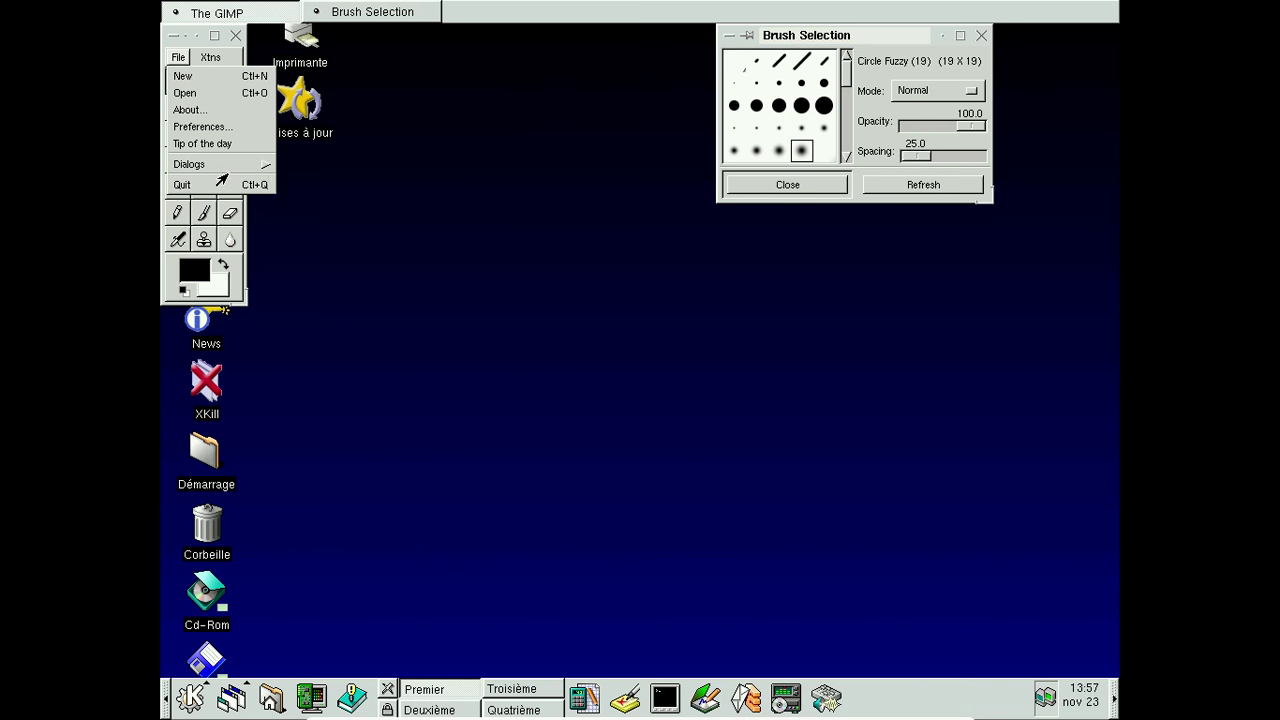
click(334, 187)
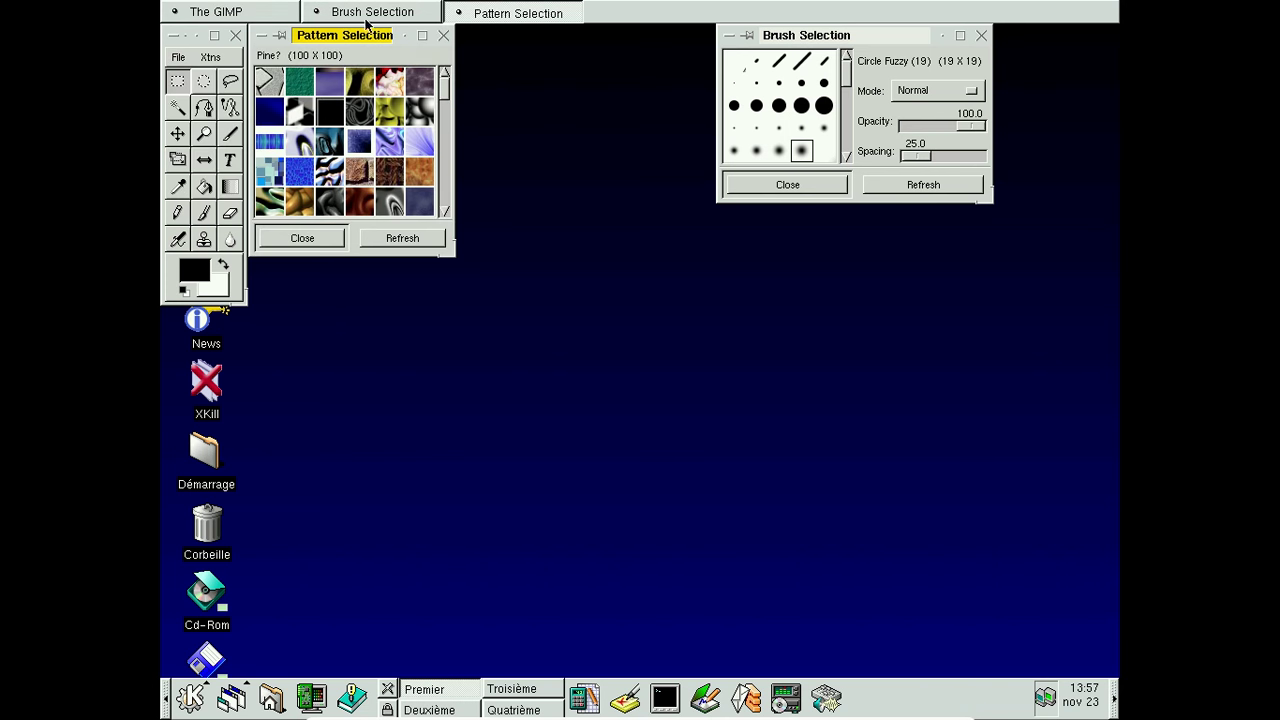
drag(361, 36, 965, 254)
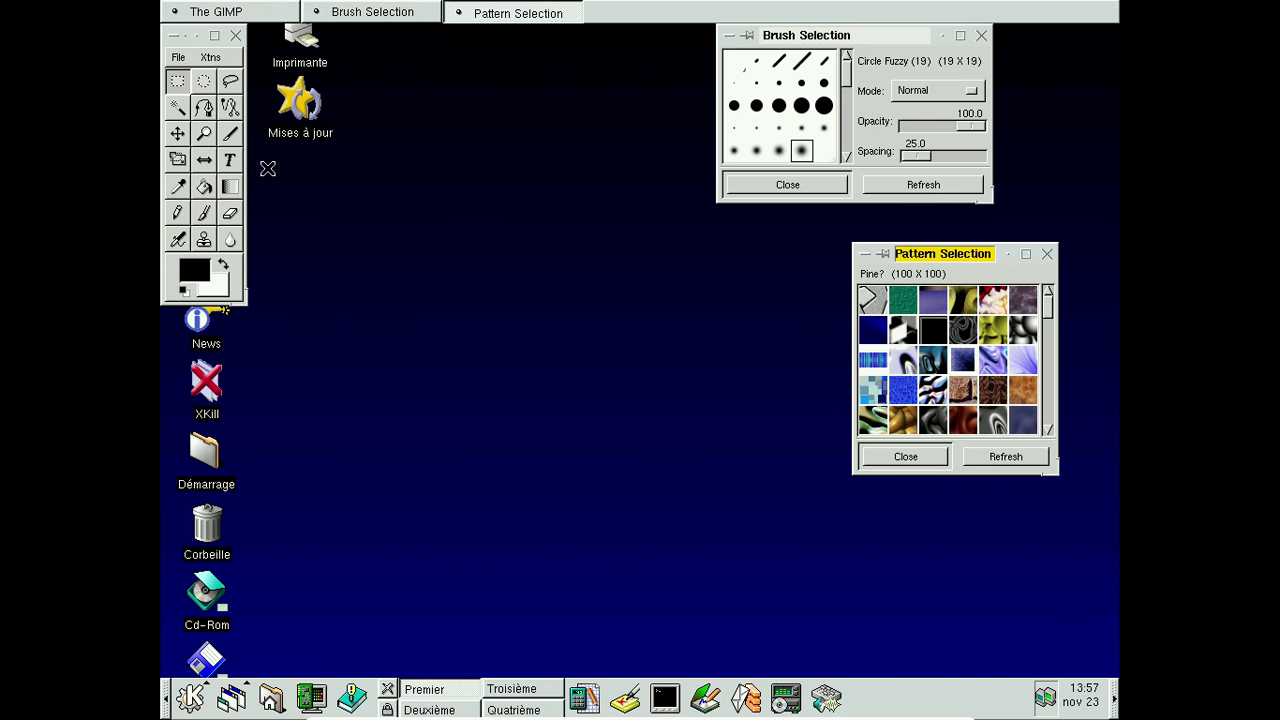
Open the Tool Options dialog and select the Ellipse and Flip tools
click(185, 57)
mouse_move(190, 164)
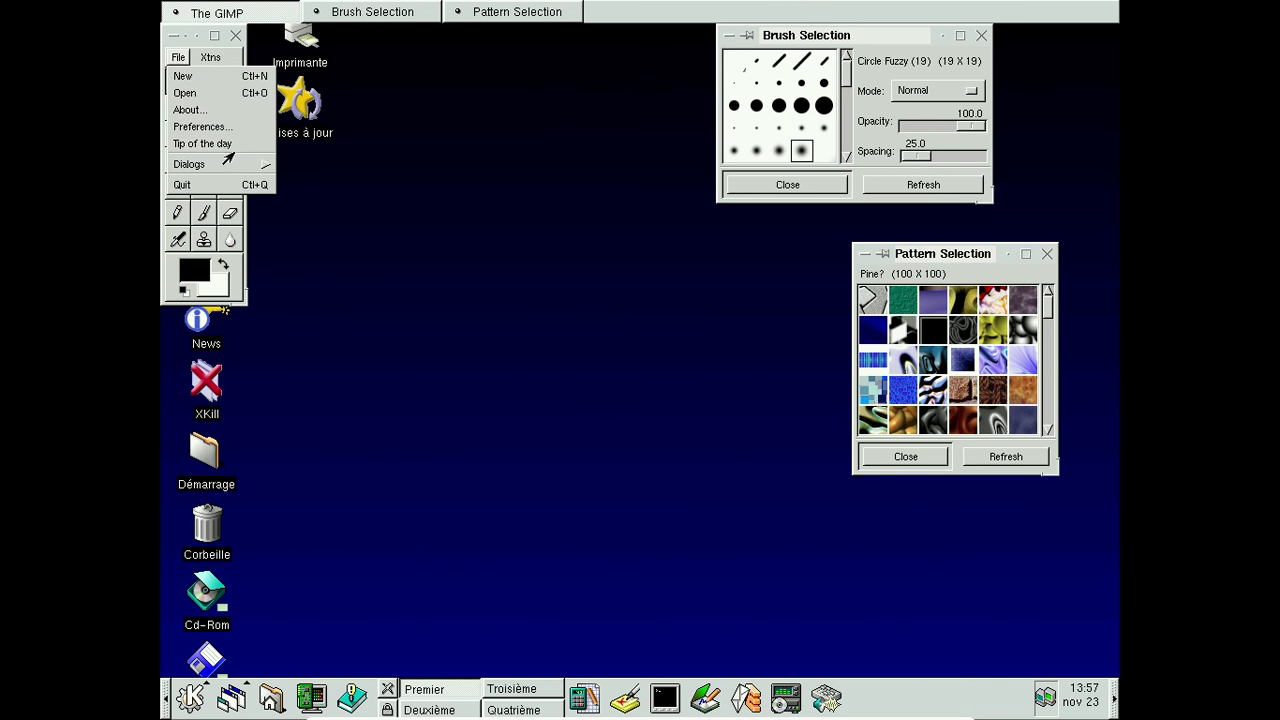
click(310, 237)
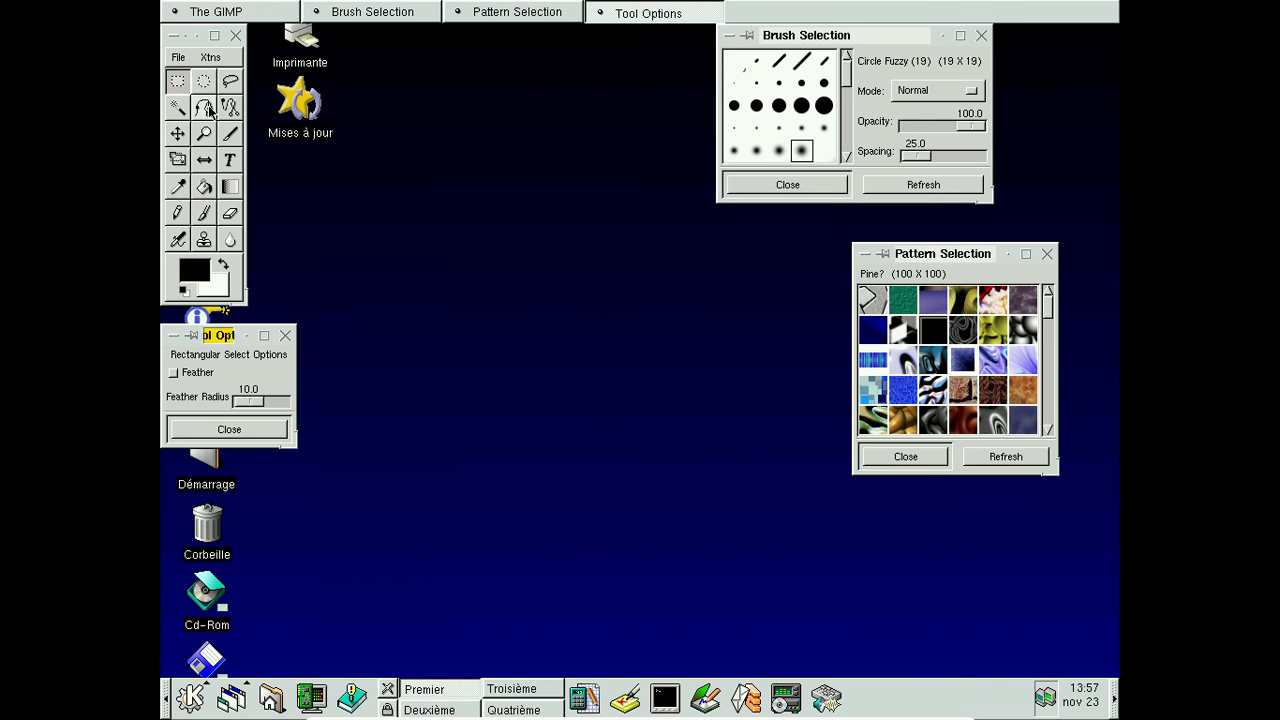
click(203, 80)
click(204, 160)
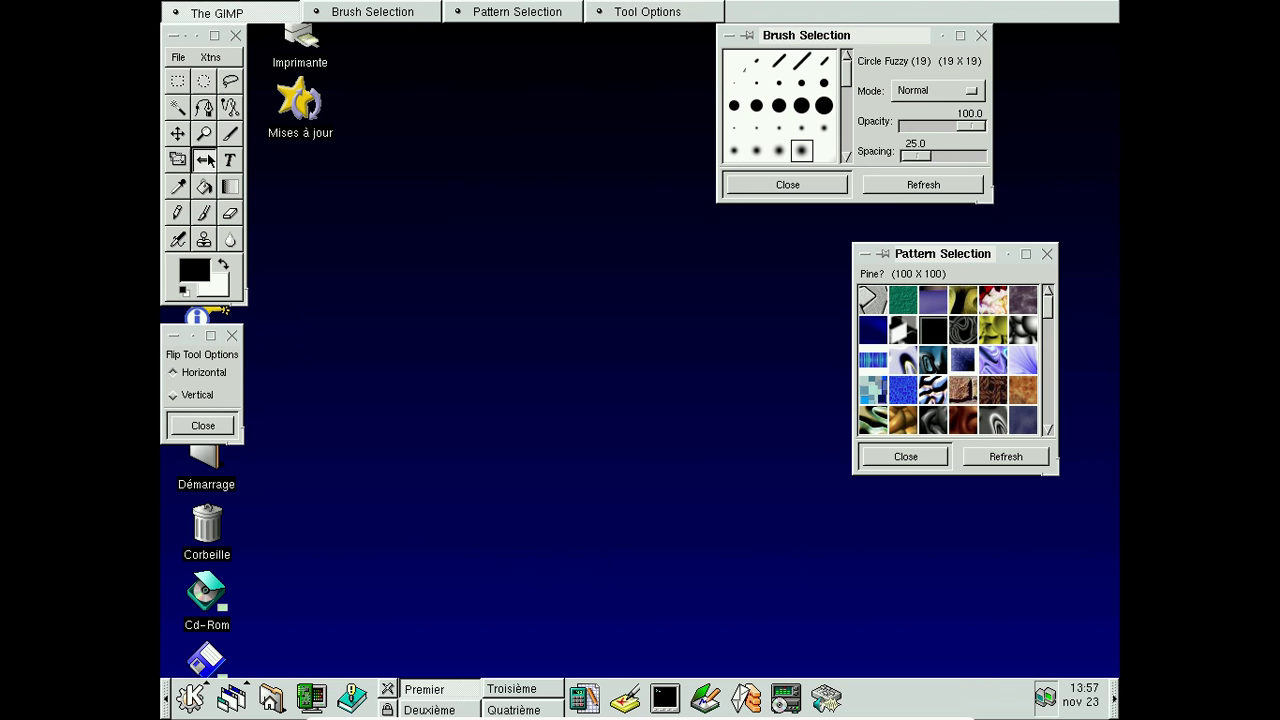
click(210, 57)
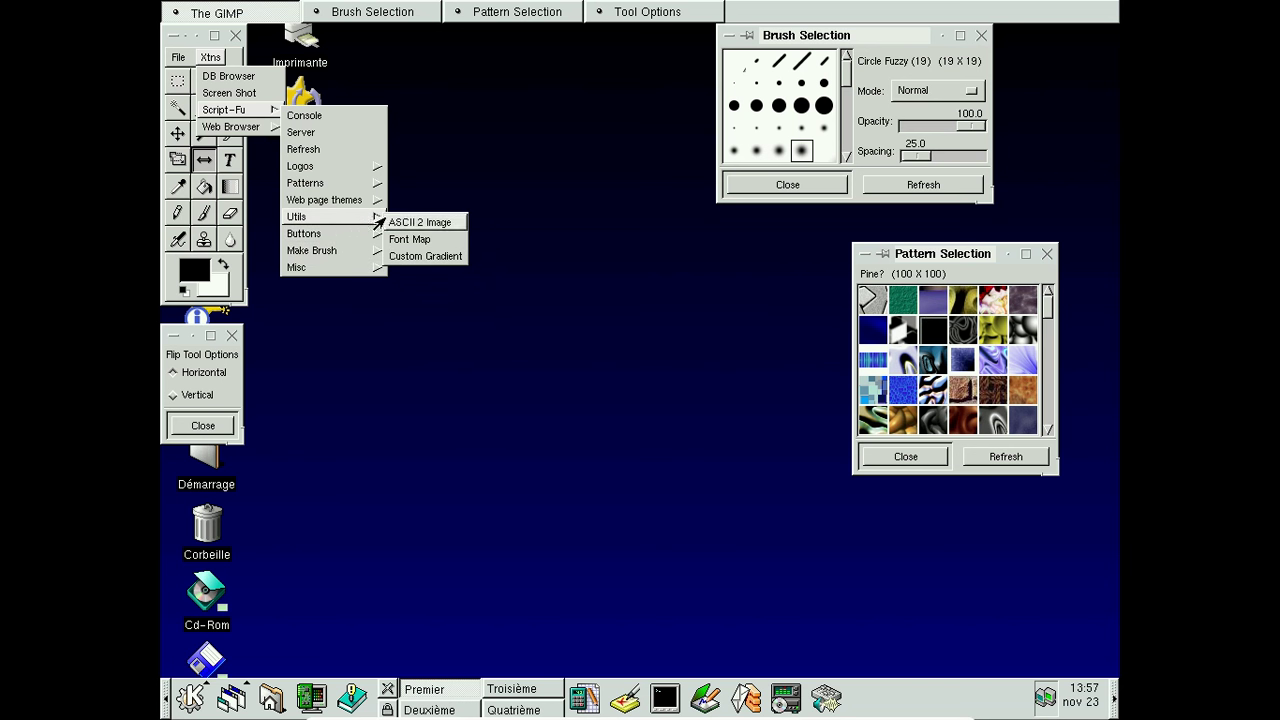
mouse_move(324, 200)
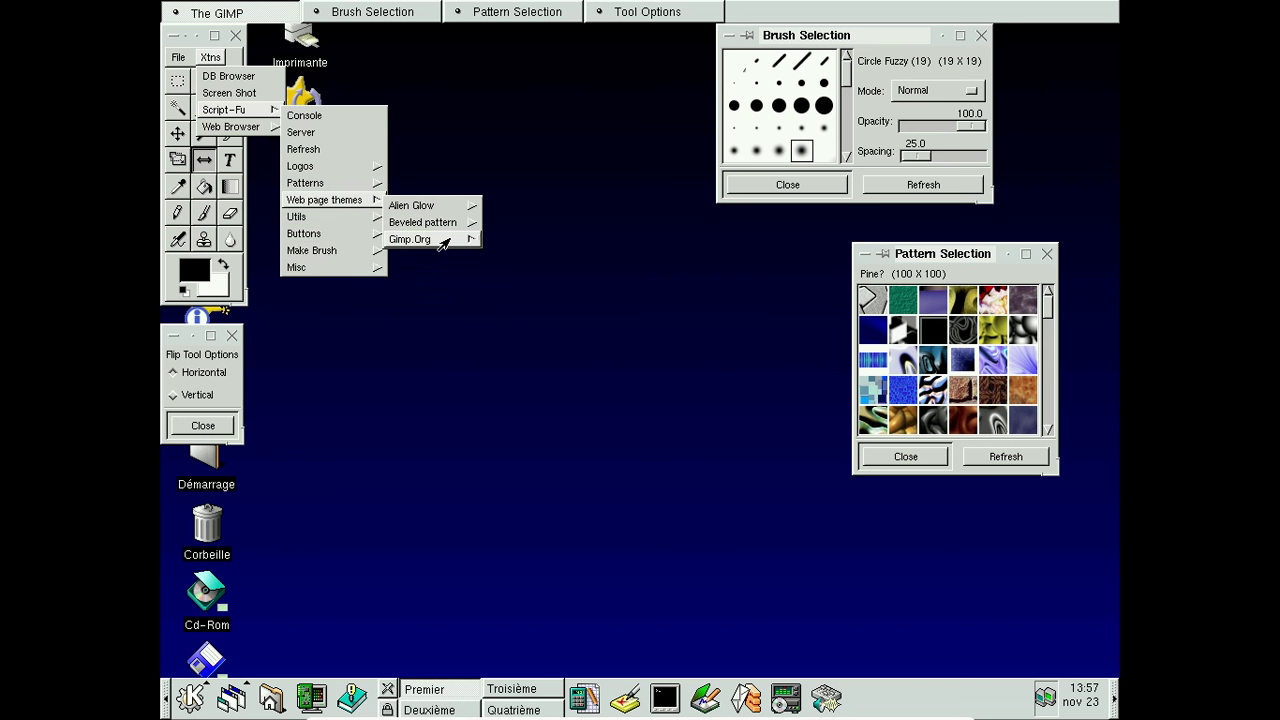
Generate the Gimp.Org web page header image, then quit GIMP, discarding the unsaved images
mouse_move(410, 239)
click(497, 247)
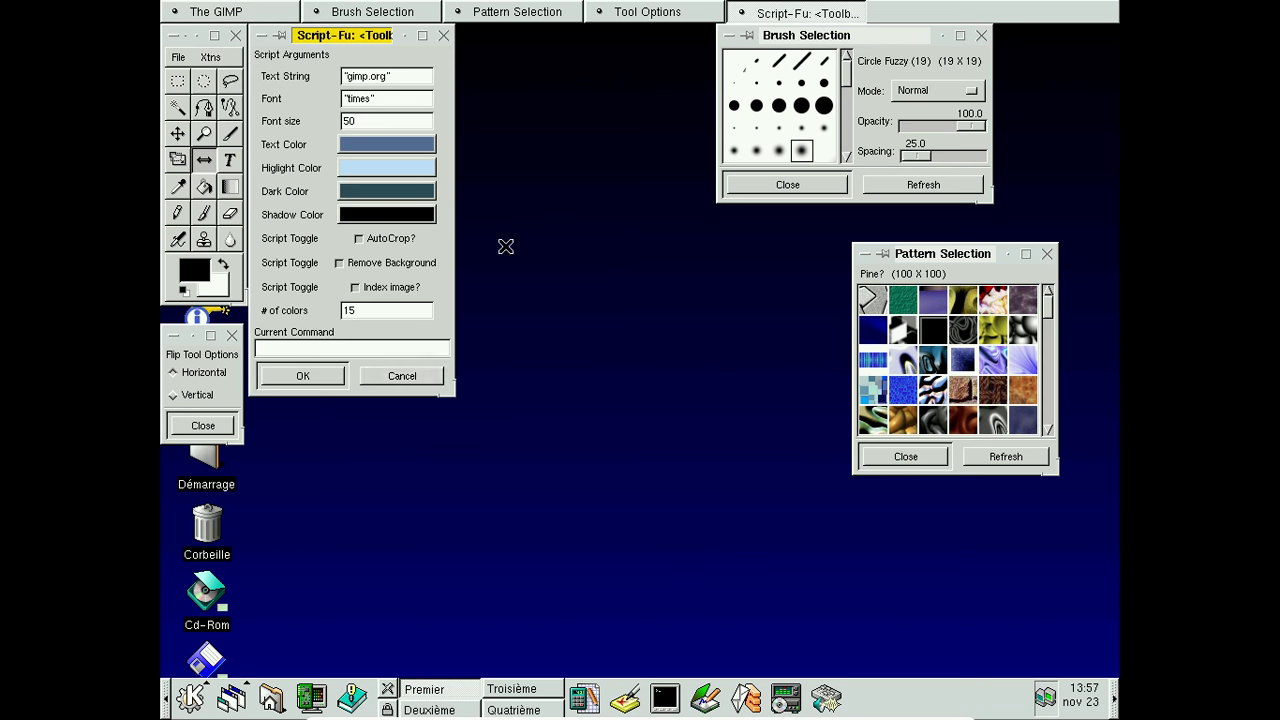
click(327, 379)
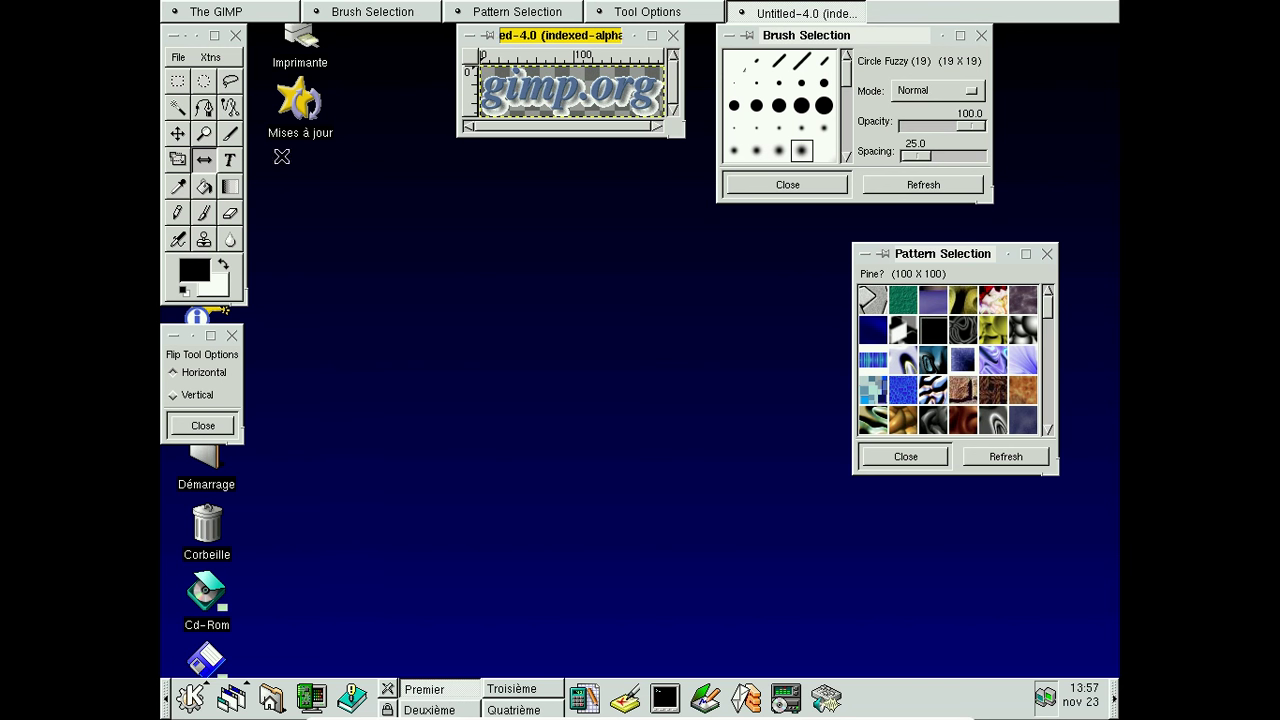
click(236, 38)
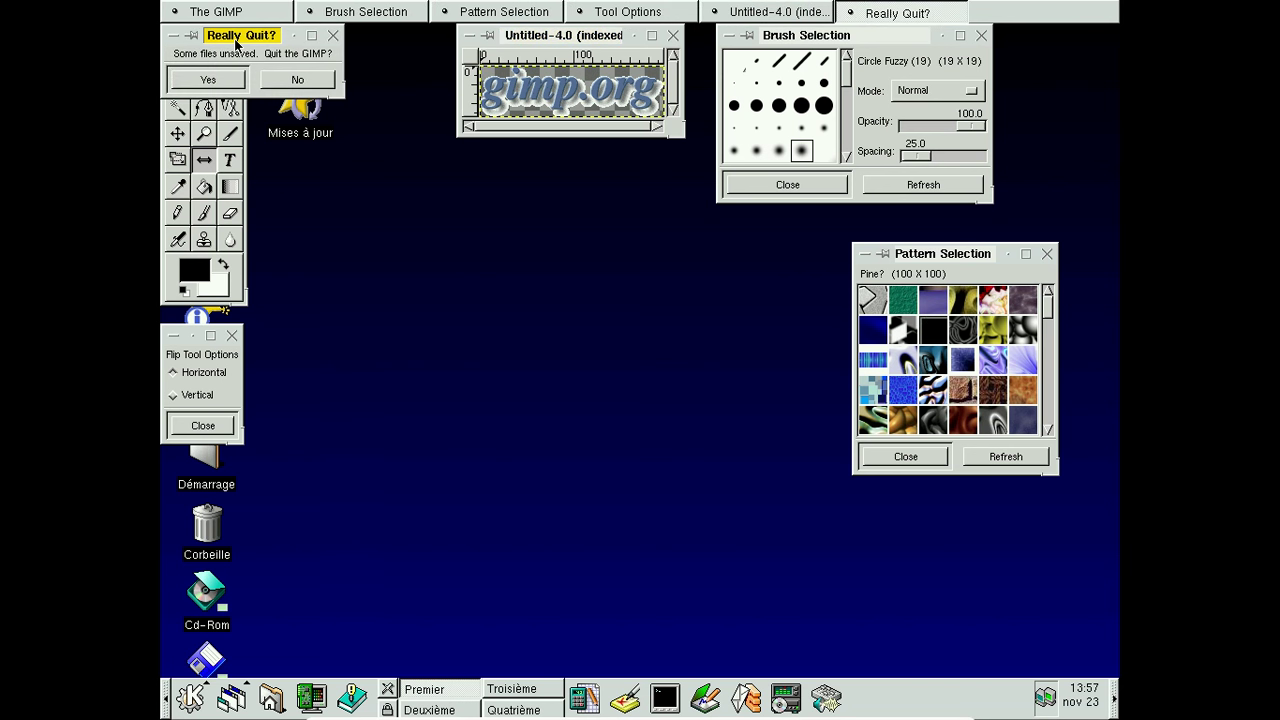
click(208, 80)
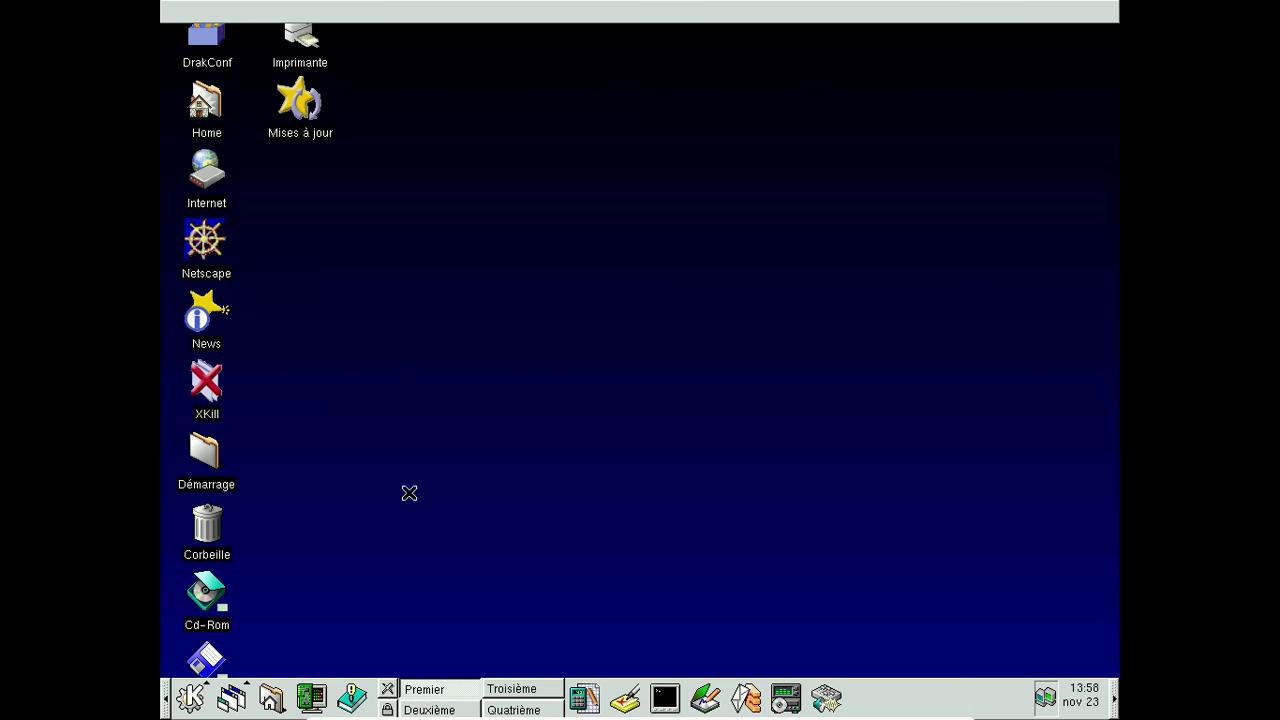
Log out of the KDE session with Déconnexion > Quitter KDE
click(203, 707)
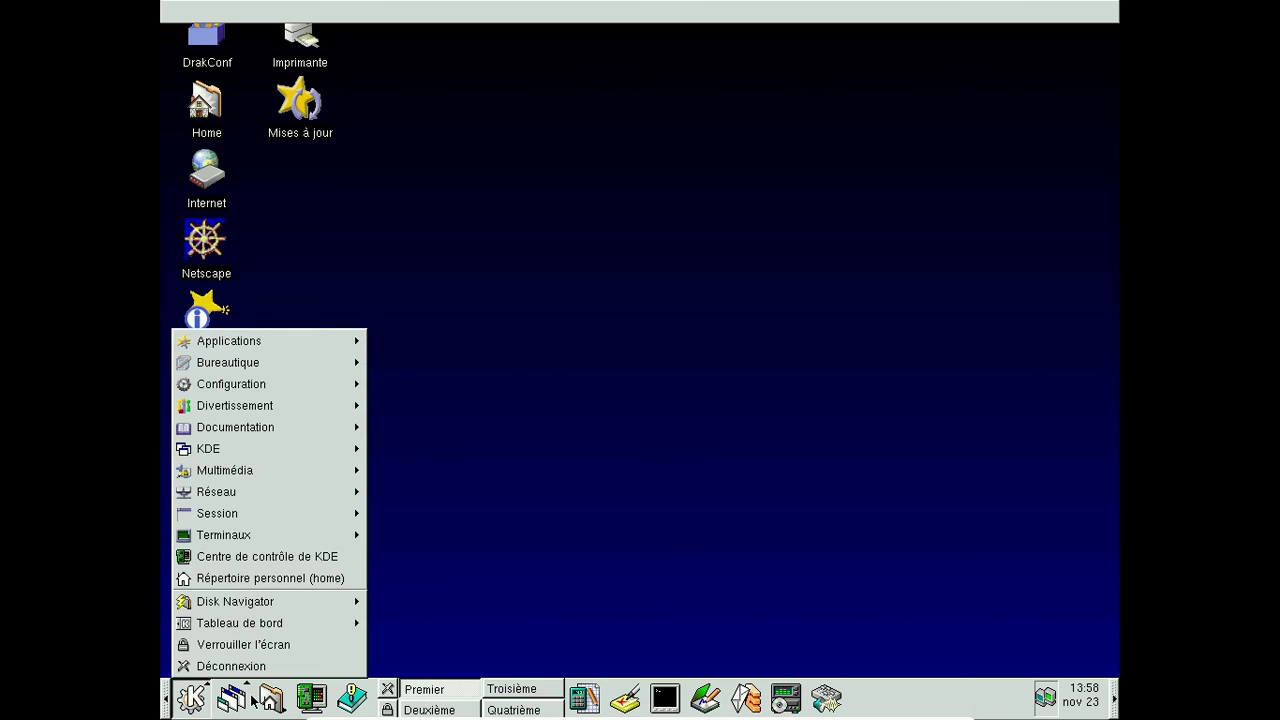
click(248, 666)
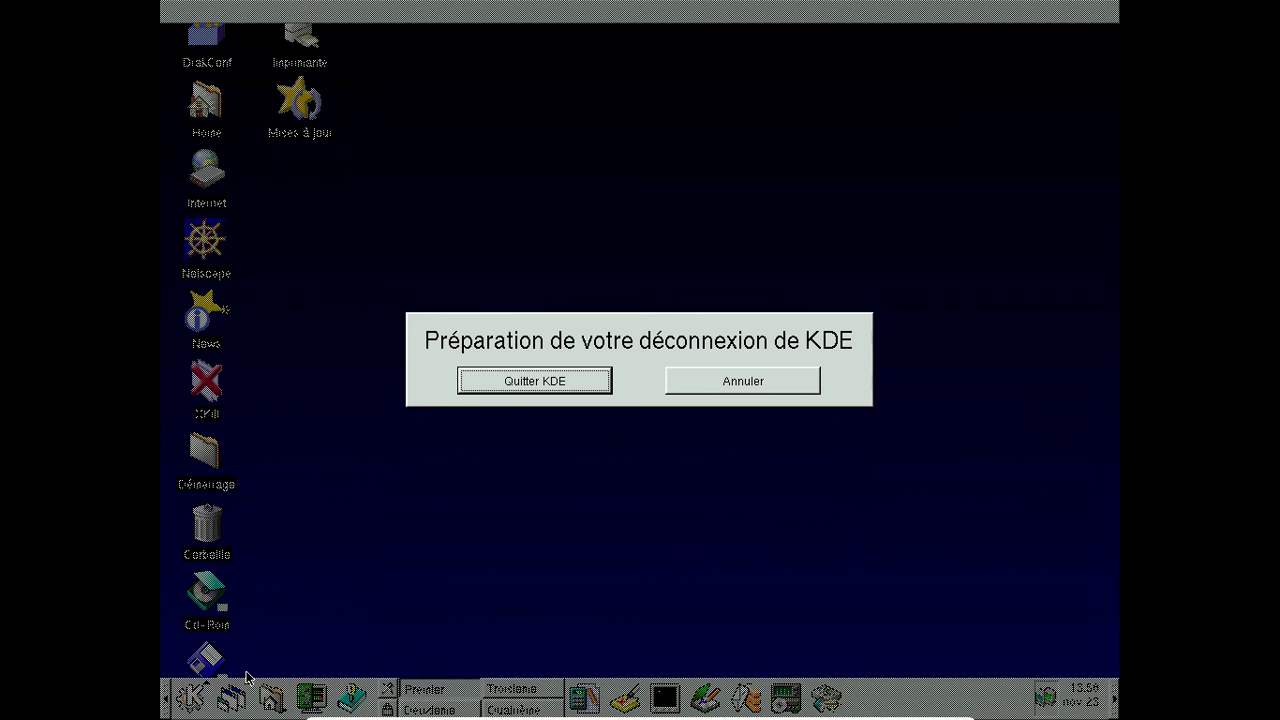
click(564, 381)
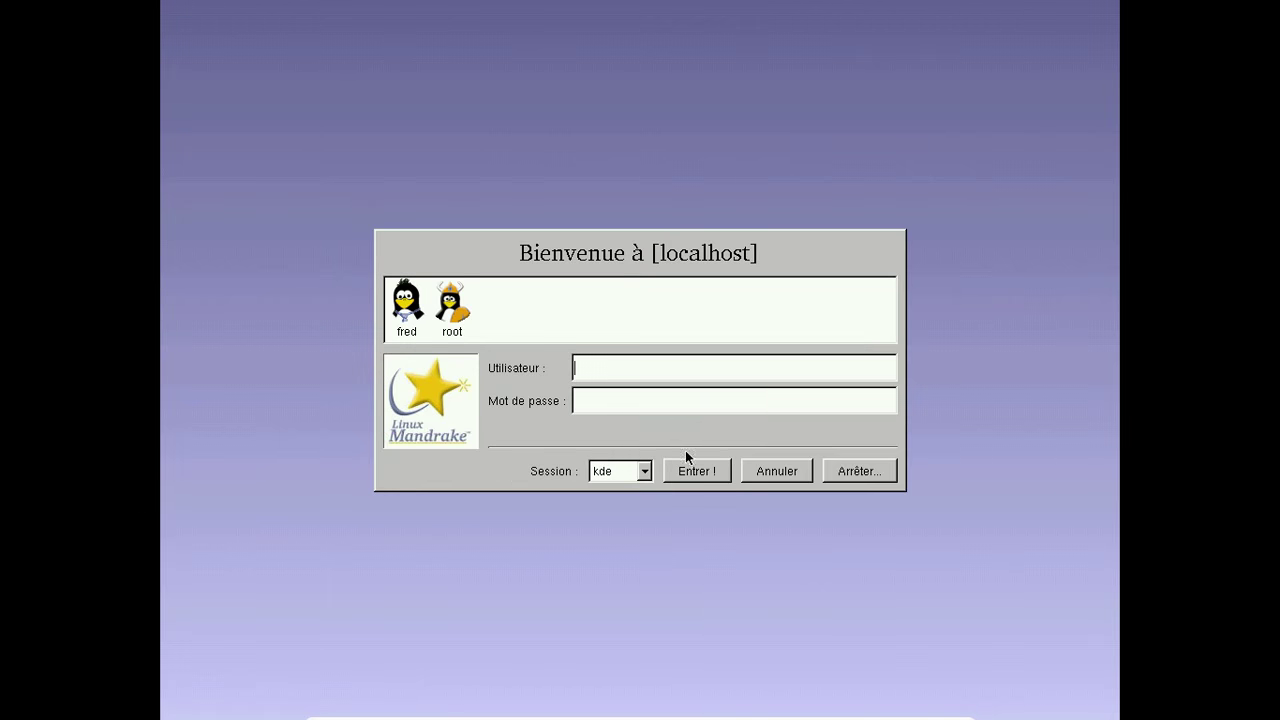
Shut down the Mandrake guest from the login screen and power off the virtual machine
click(840, 474)
click(628, 424)
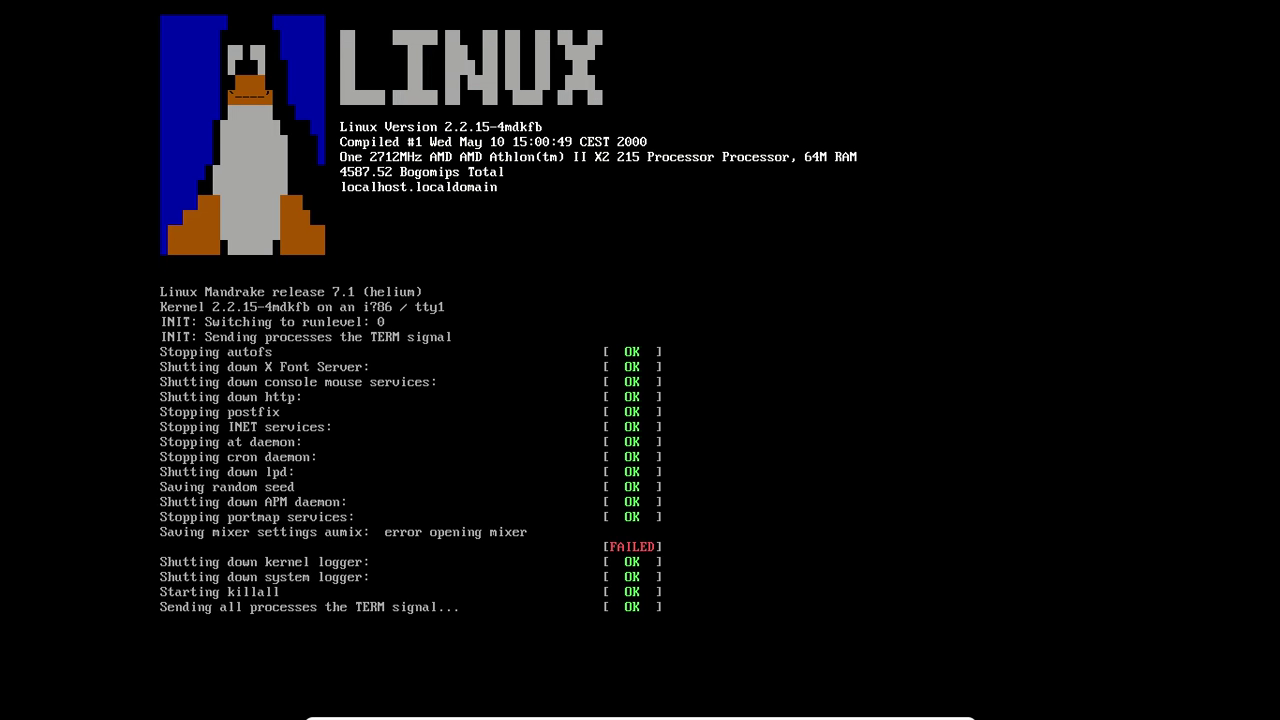
key(ctrl+f)
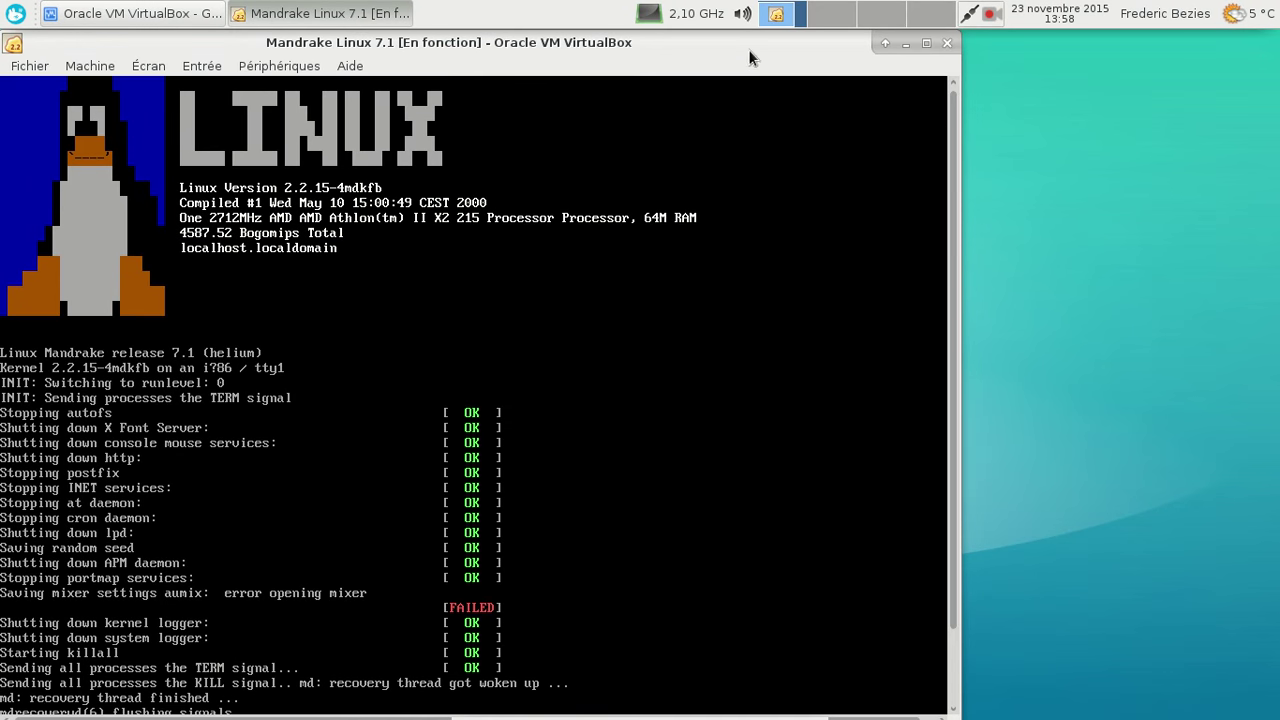
click(944, 45)
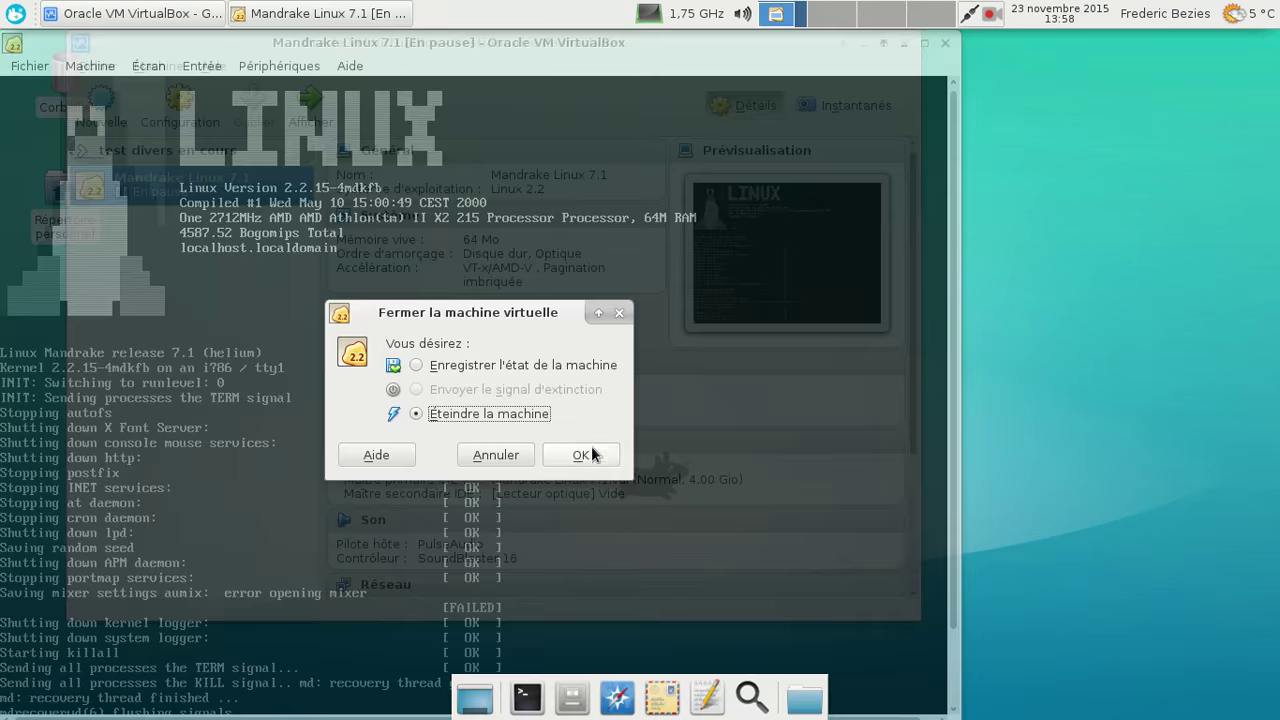